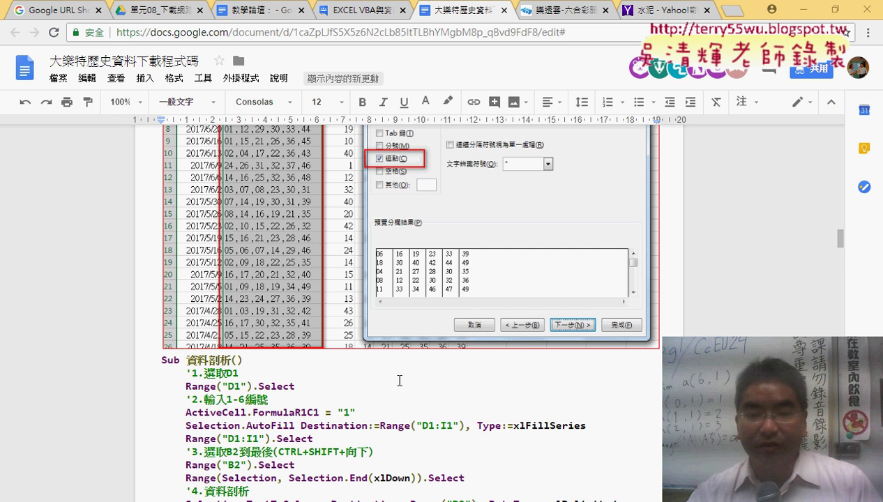
Scroll the code document past the progress-bar UserForm steps down to the 大樂透IE版 heading.
scroll(400, 381, down, 3)
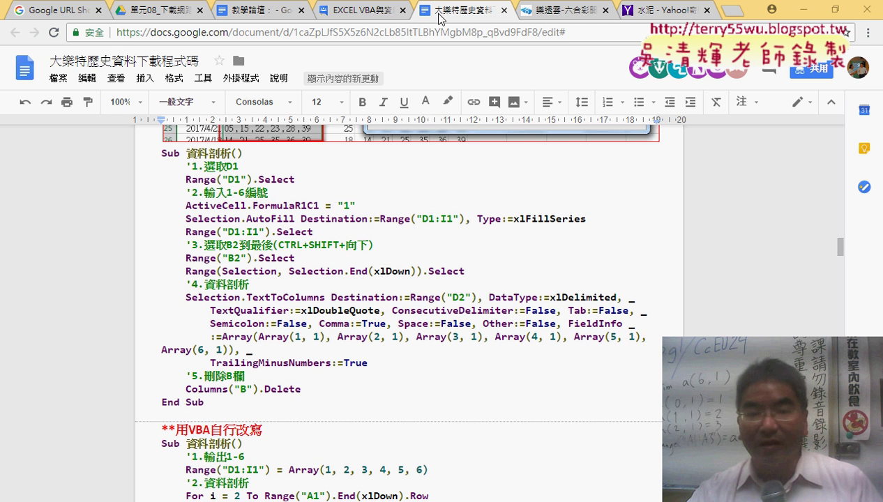
scroll(395, 280, down, 3)
scroll(217, 240, down, 5)
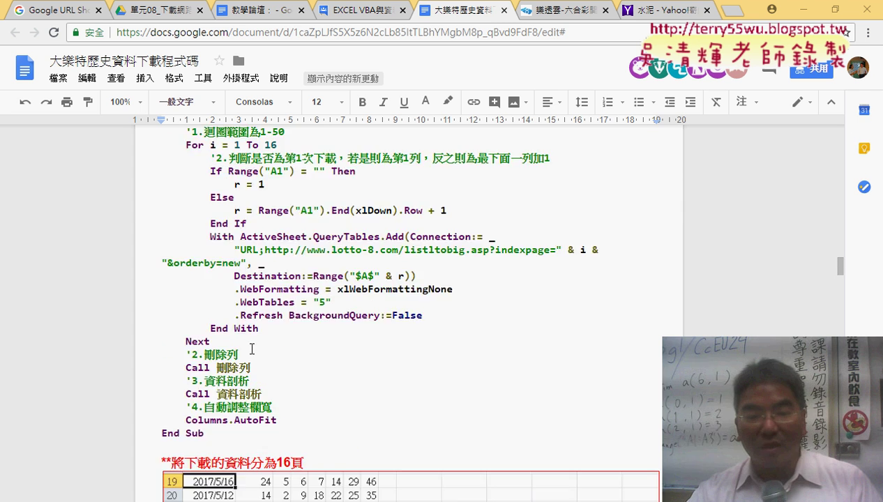
scroll(252, 348, down, 6)
scroll(252, 347, down, 5)
scroll(252, 348, down, 3)
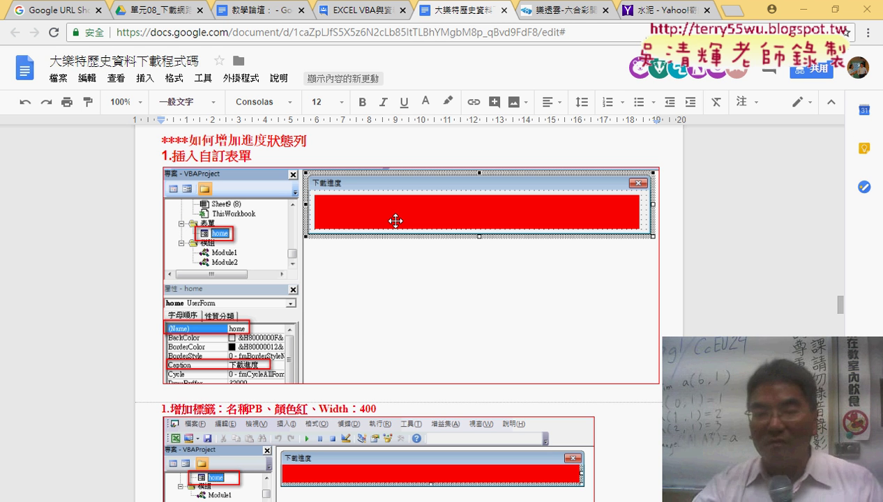
scroll(385, 286, down, 2)
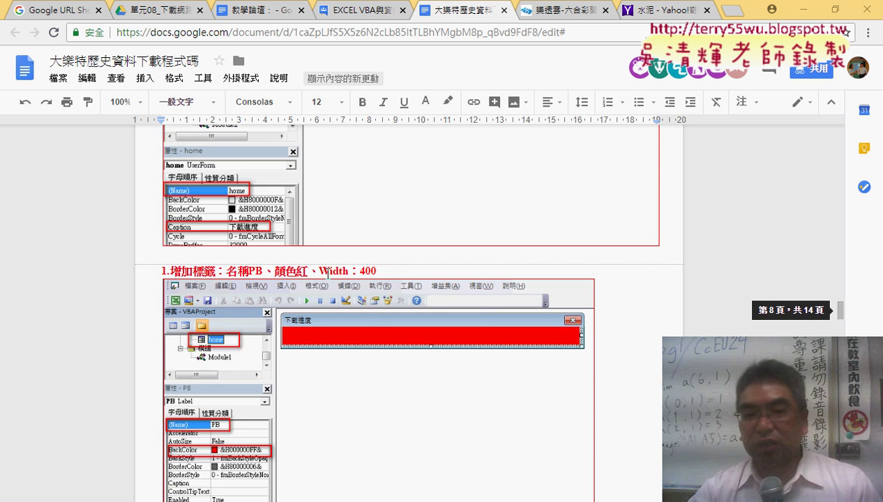
scroll(460, 306, down, 1)
scroll(488, 311, down, 4)
scroll(488, 310, down, 2)
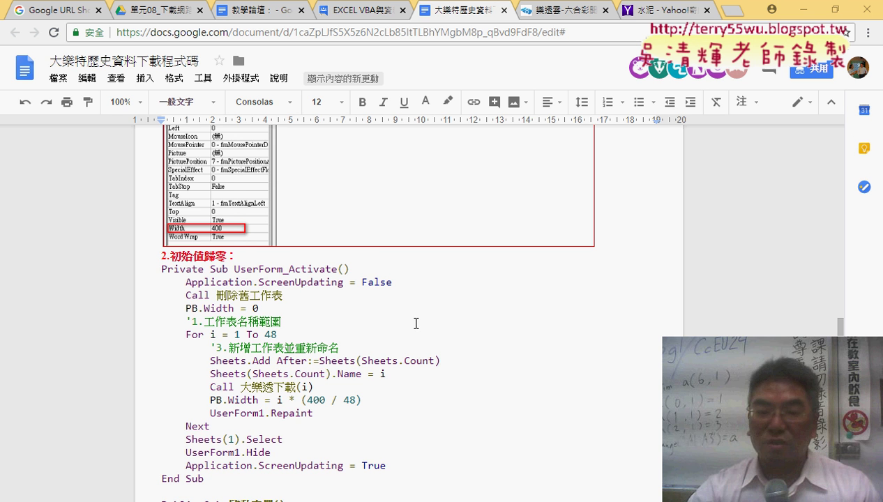
scroll(415, 323, down, 2)
scroll(415, 323, down, 1)
scroll(415, 324, down, 2)
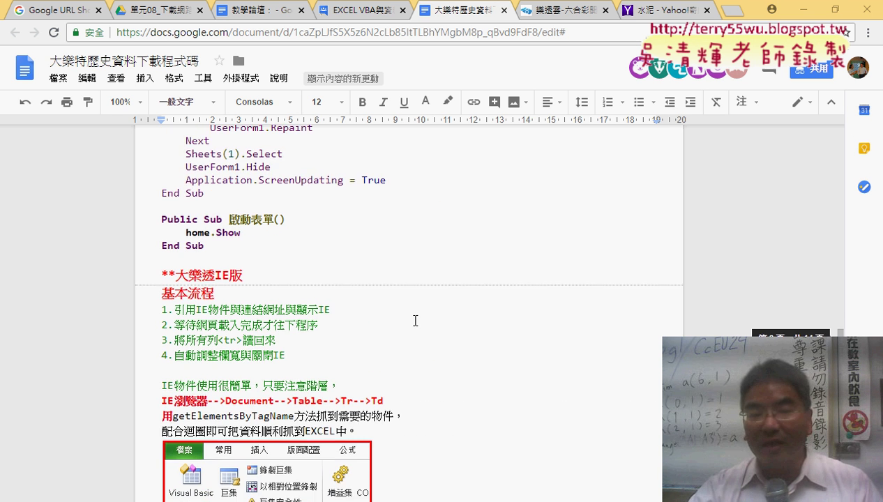
drag(157, 217, 255, 216)
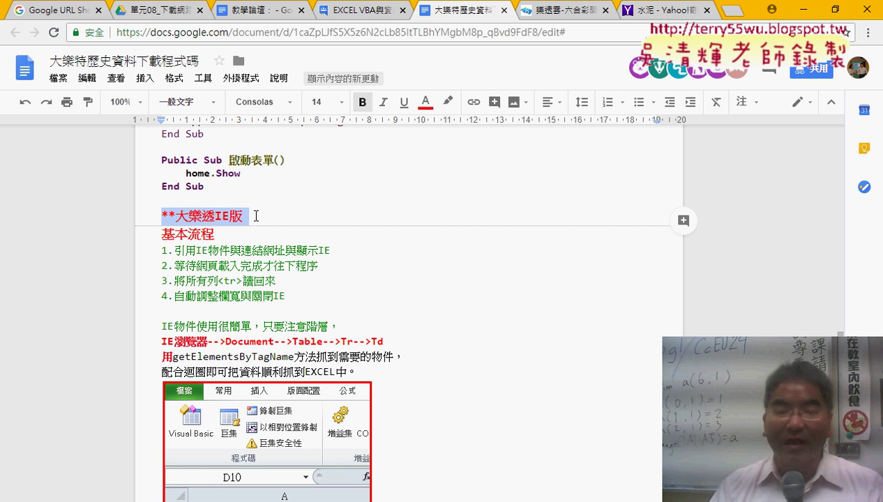
scroll(297, 225, down, 3)
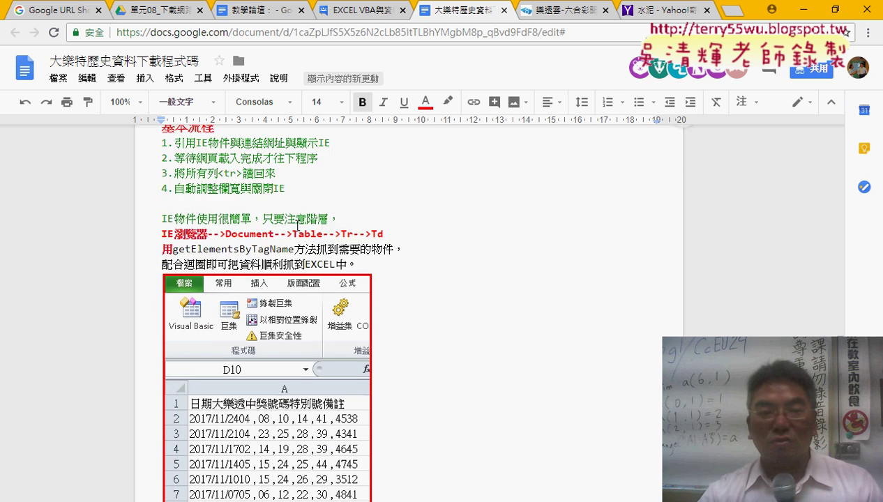
scroll(301, 225, up, 2)
drag(163, 167, 218, 167)
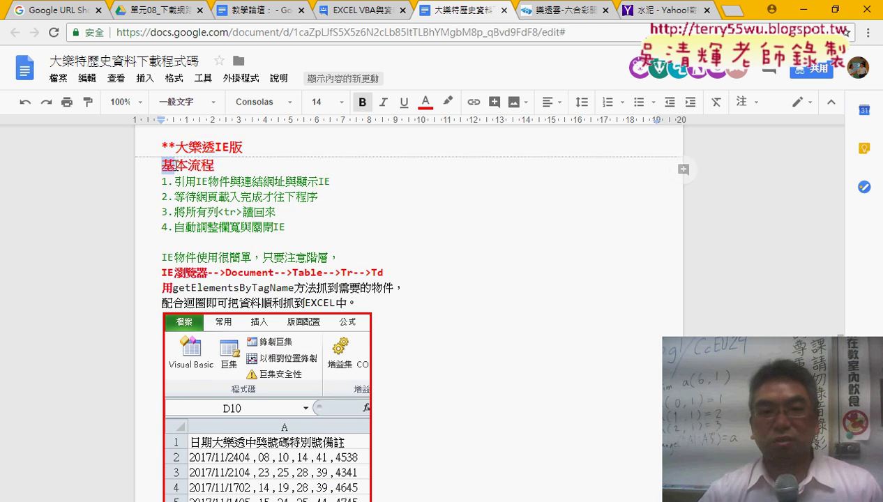
click(339, 229)
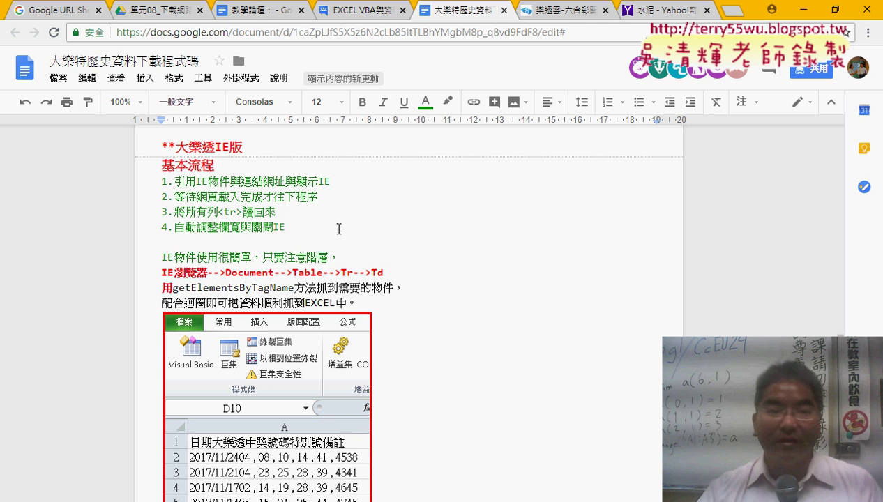
key(ctrl+2)
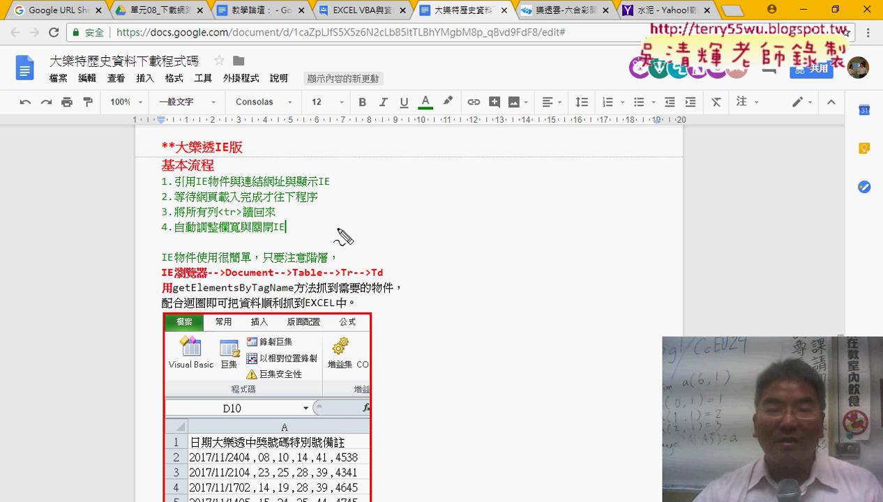
drag(196, 186, 231, 188)
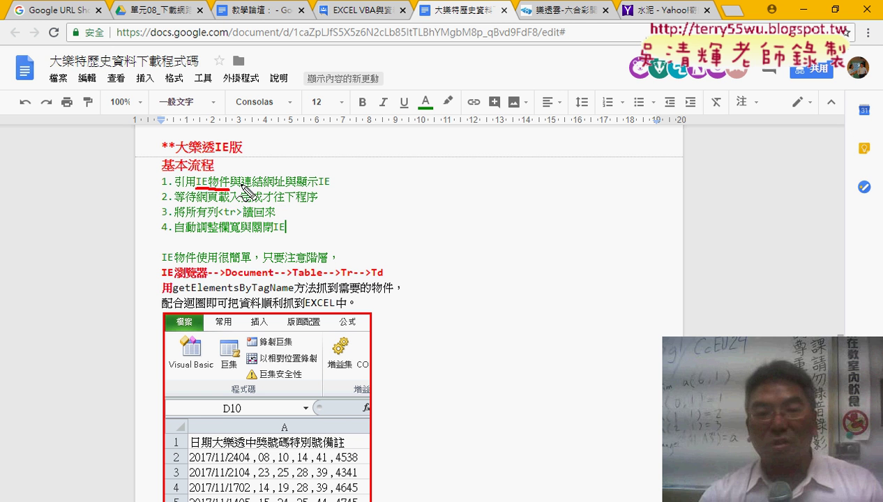
drag(267, 187, 330, 186)
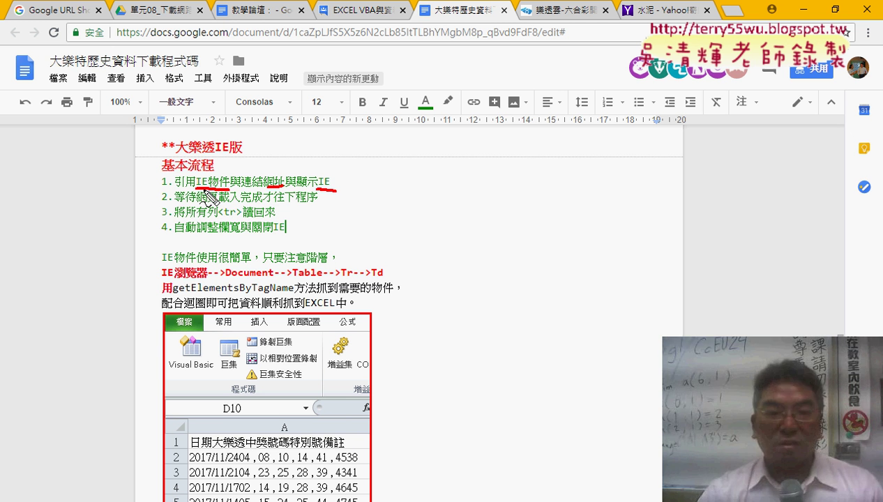
drag(174, 203, 208, 198)
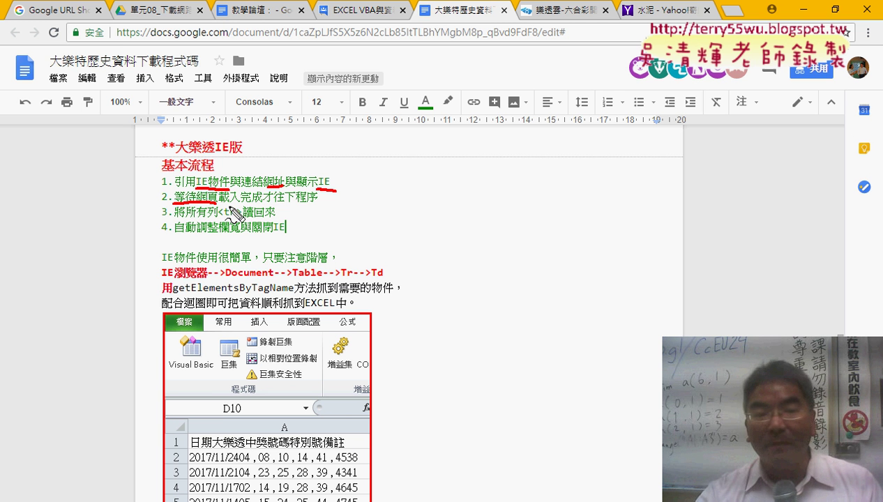
drag(219, 222, 243, 222)
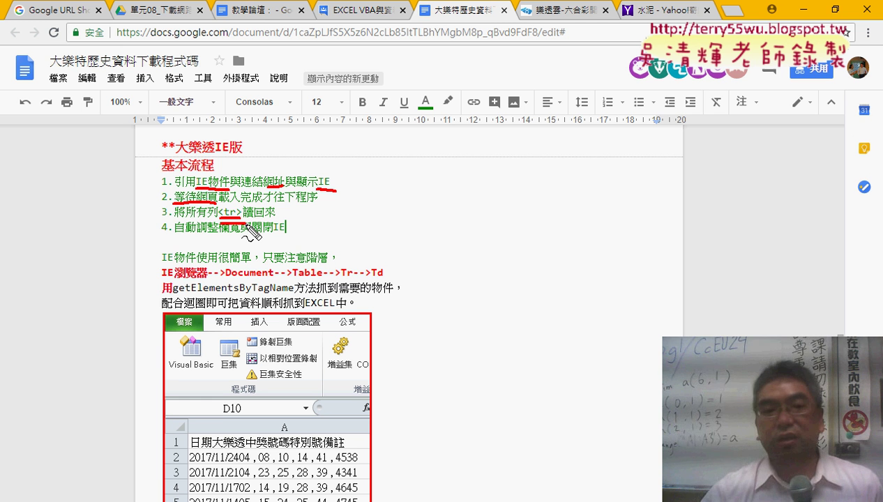
drag(176, 235, 286, 233)
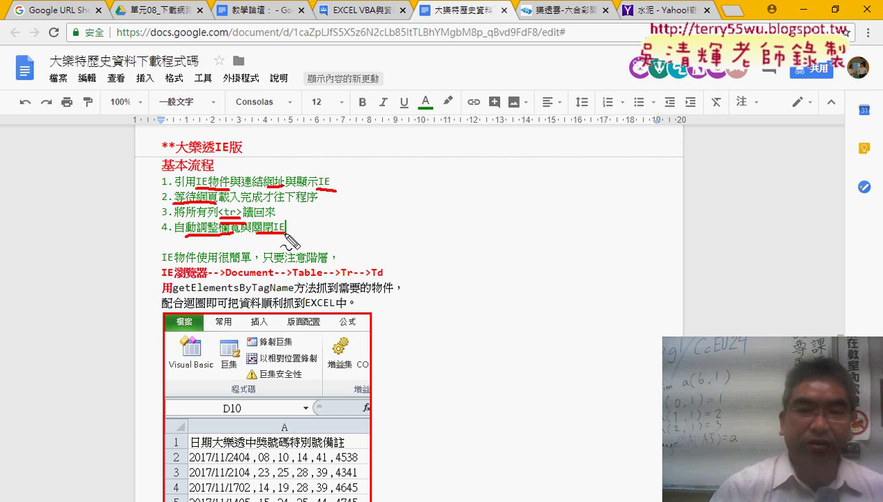
key(Escape)
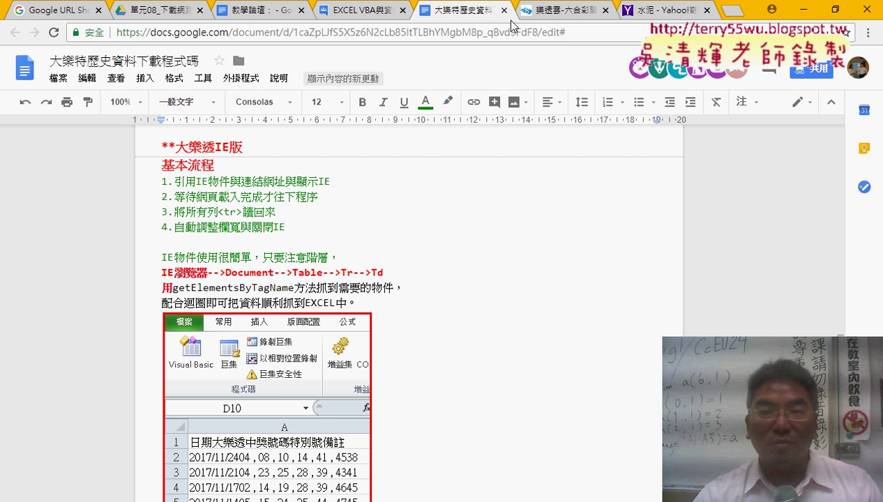
On the 樂透雲 results page, inspect the 日期 header cell in DevTools Elements.
click(533, 15)
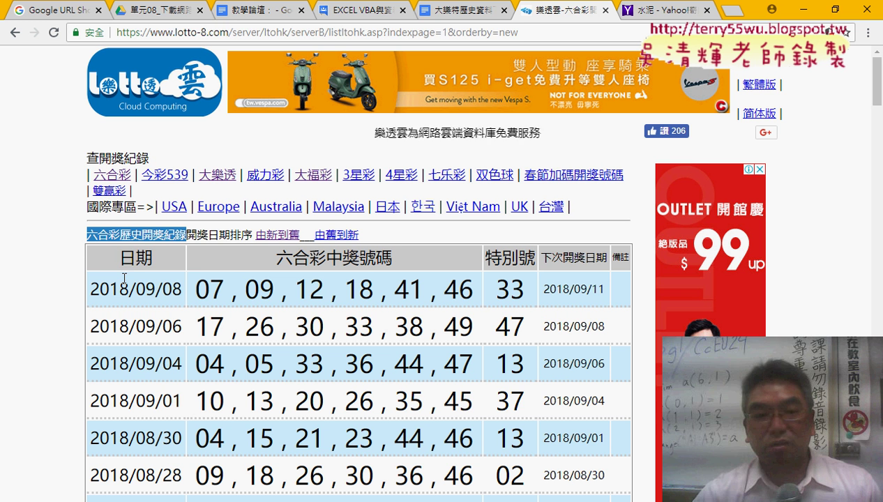
drag(123, 258, 153, 260)
right_click(143, 261)
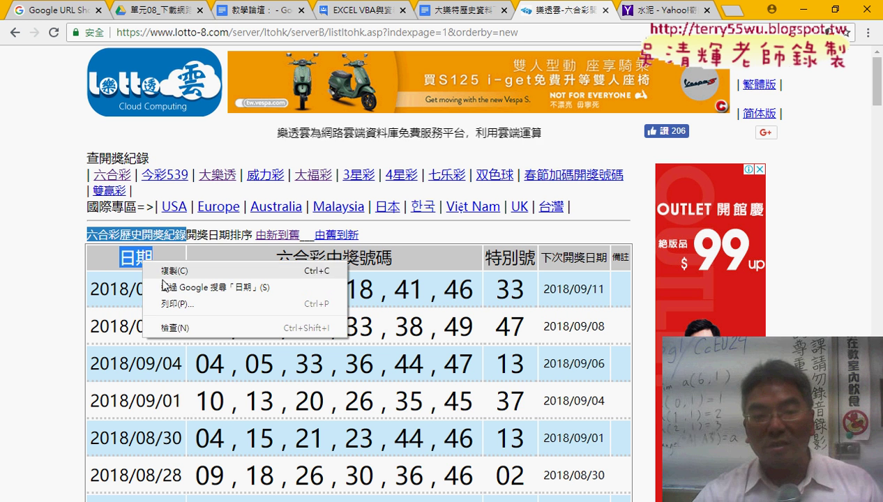
click(201, 331)
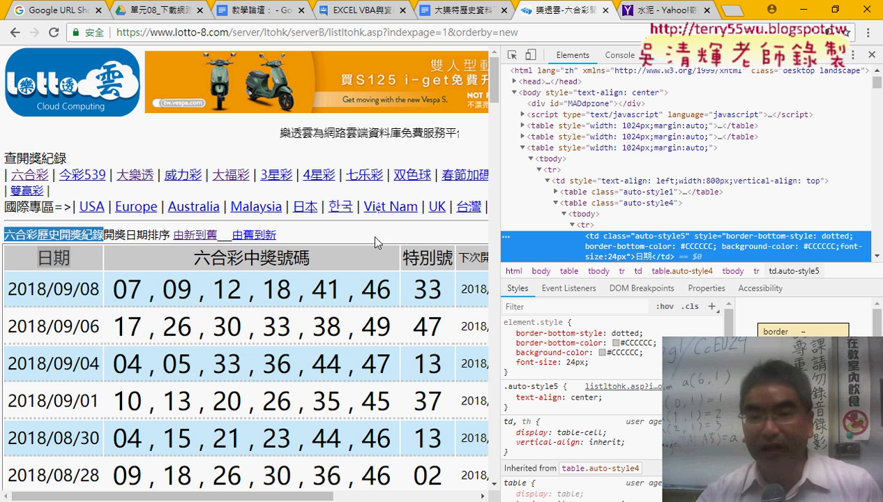
Scroll the Elements panel to show table.auto-style4, its tbody and the row holding 日期.
scroll(673, 230, down, 2)
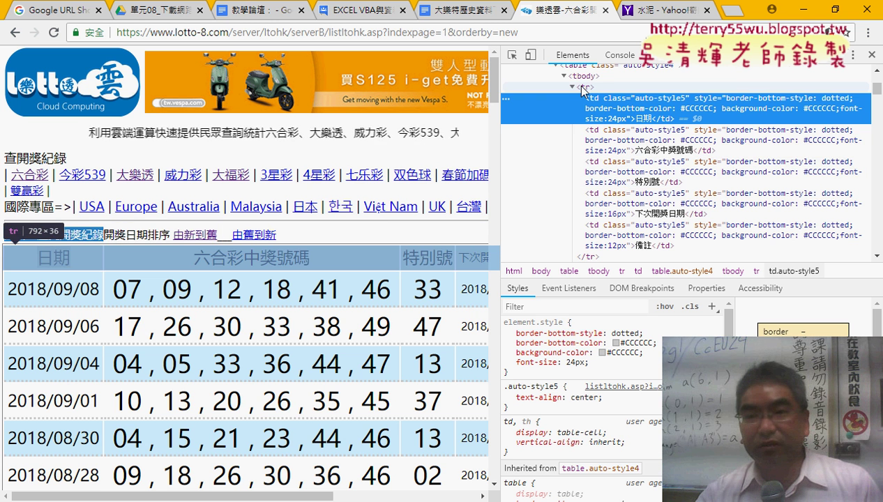
scroll(586, 94, up, 1)
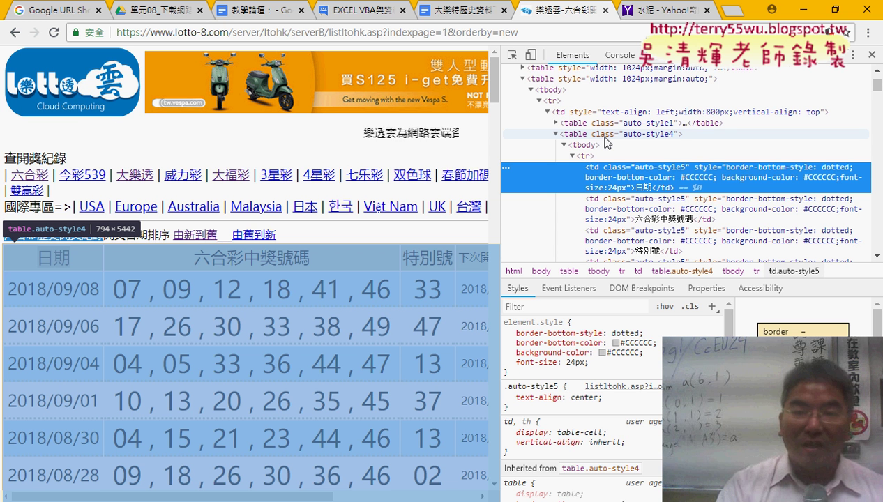
Outline the outer page table, the nested results table and the header <tr> node with pen marks.
drag(239, 78, 238, 223)
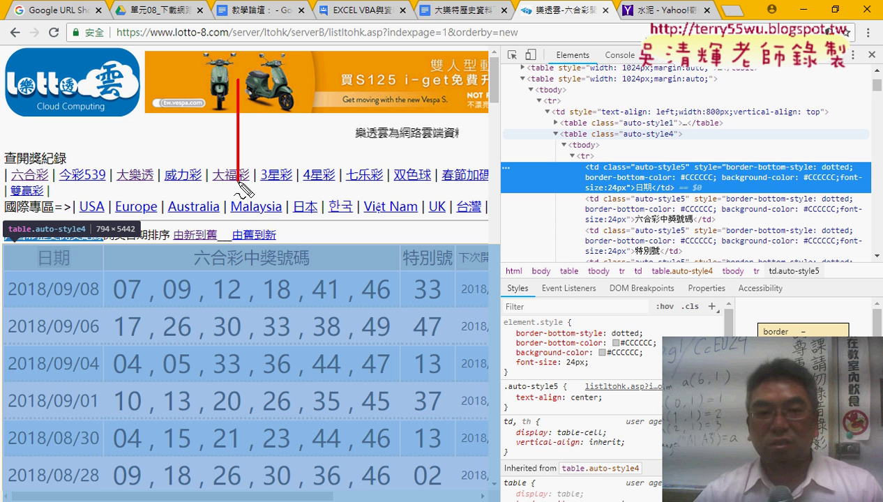
mouse_move(239, 84)
mouse_down()
mouse_move(385, 222)
mouse_move(241, 218)
mouse_up()
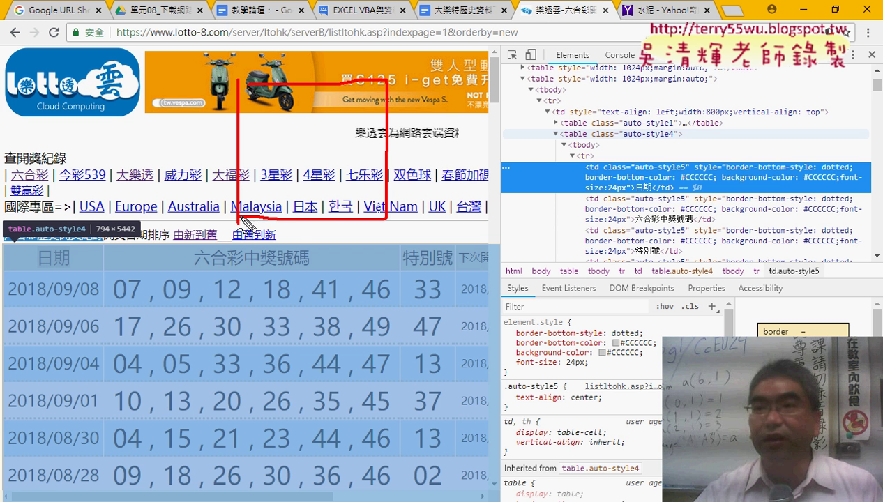
drag(245, 115, 380, 90)
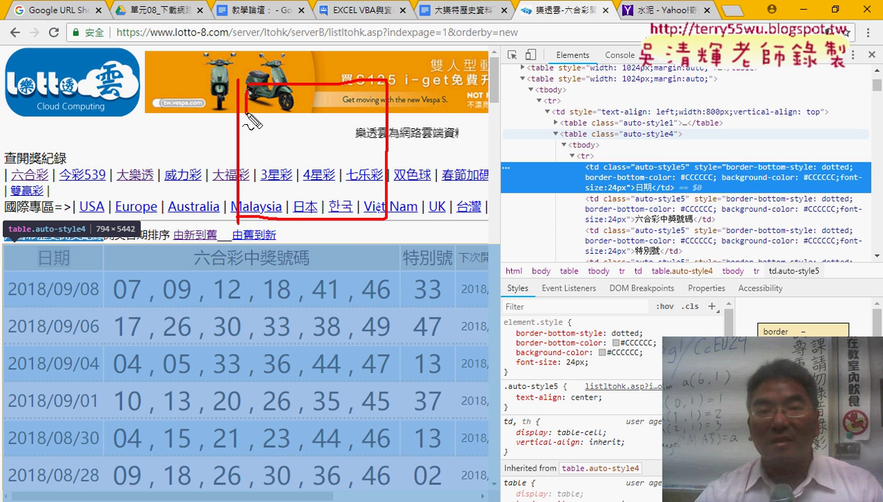
drag(245, 112, 367, 112)
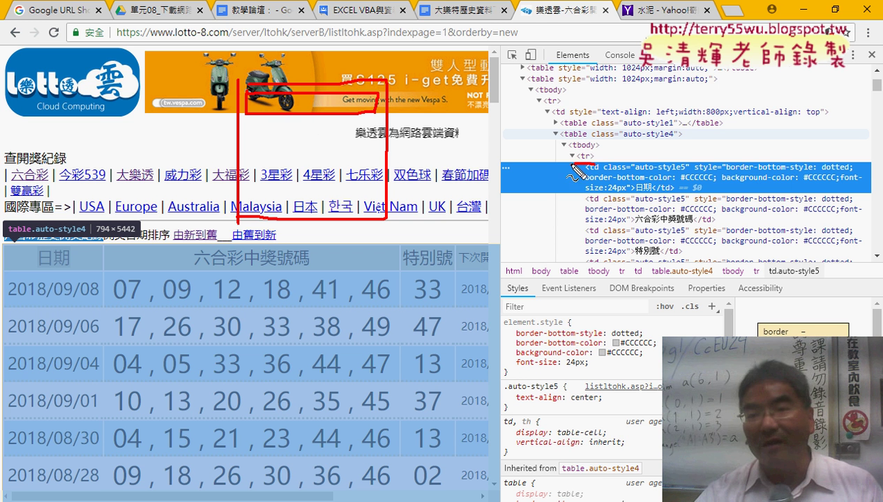
drag(589, 147, 598, 161)
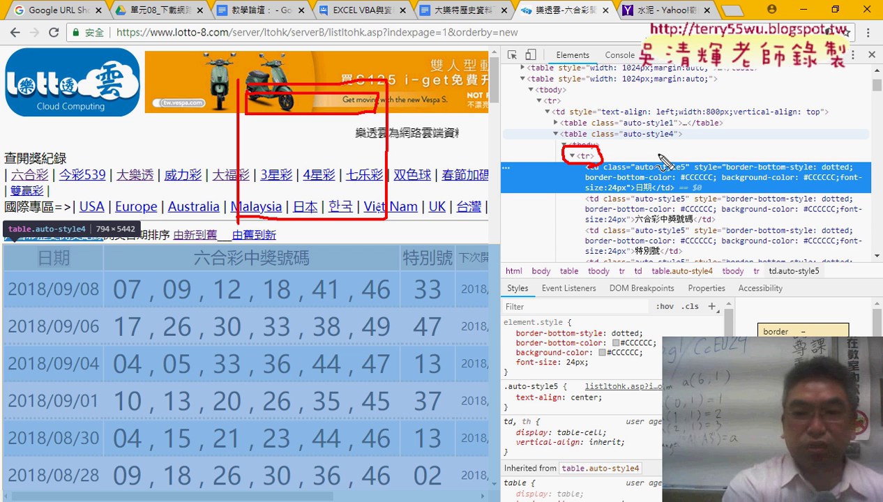
Clear the marks and expand the header <tr> to show its td.auto-style5 cells.
key(Escape)
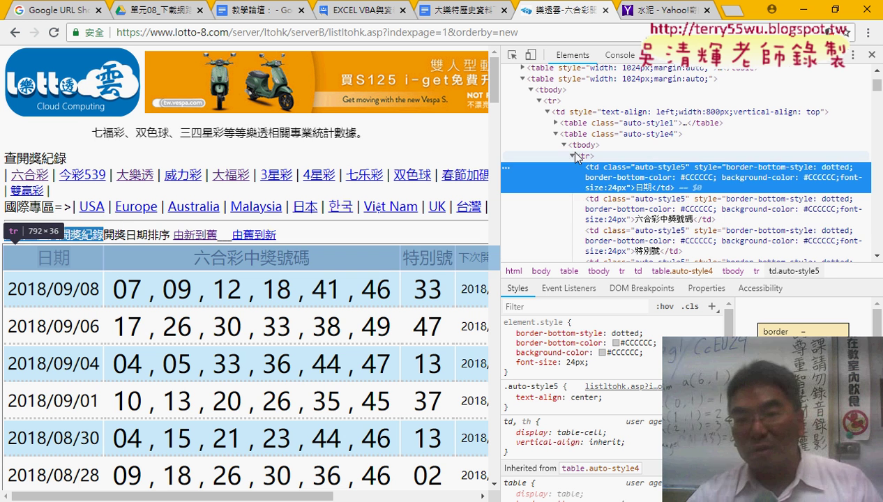
click(572, 156)
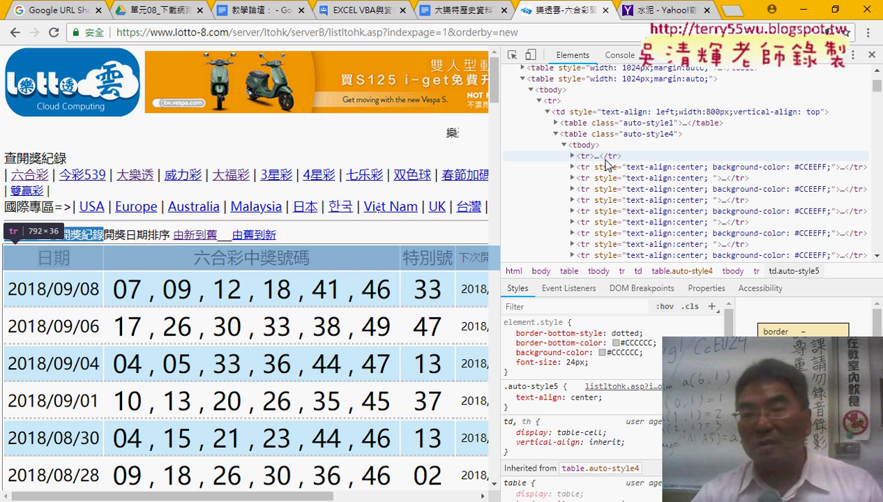
click(572, 156)
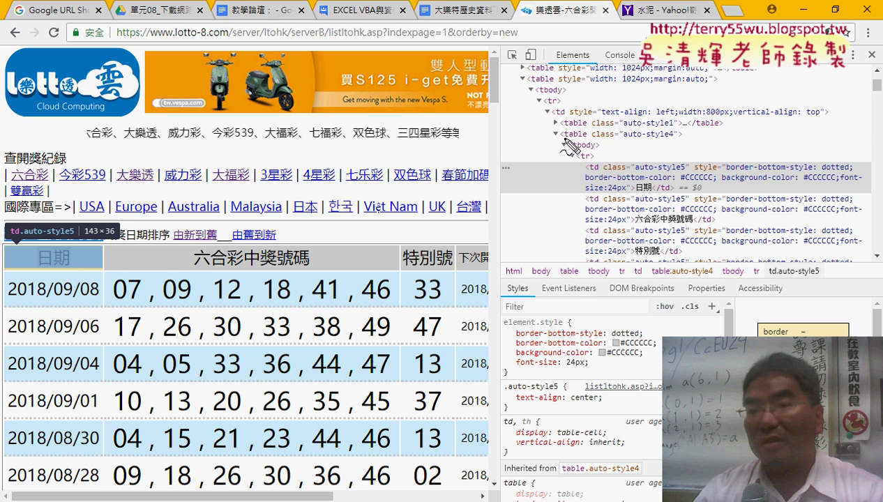
mouse_move(561, 140)
mouse_down()
mouse_move(584, 140)
mouse_move(600, 171)
mouse_up()
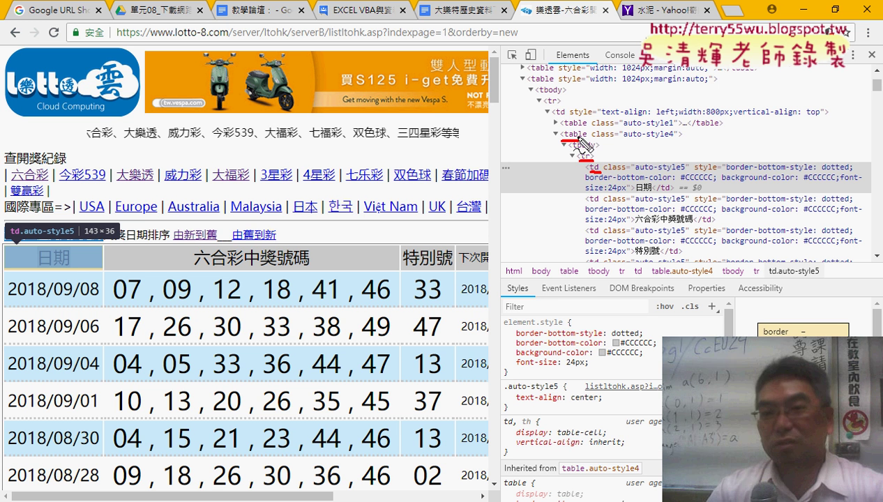
drag(582, 143, 599, 169)
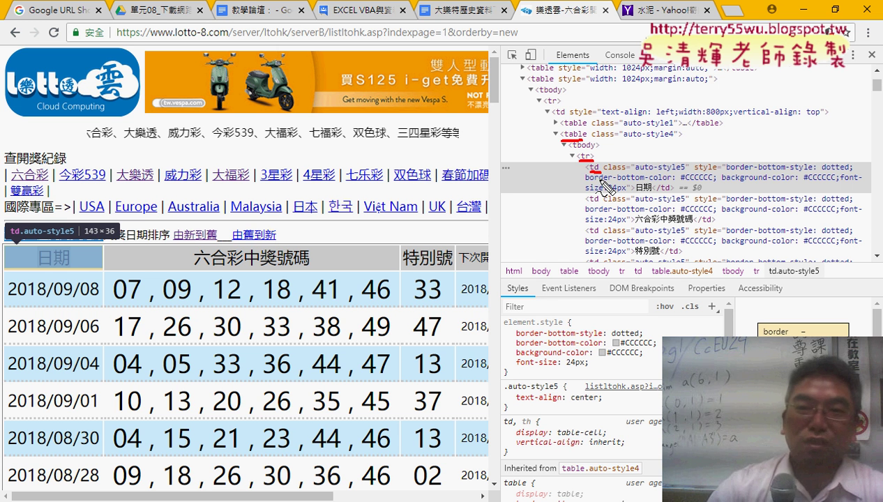
key(Escape)
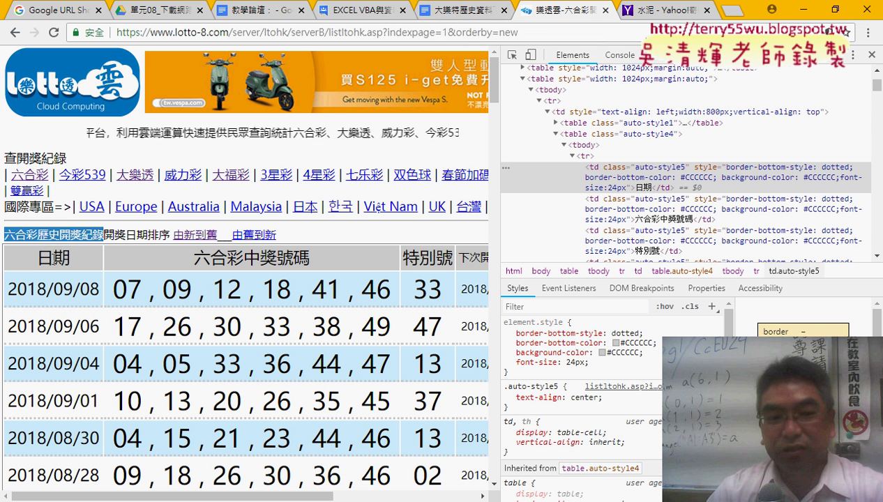
Inspect the 日期 header to show its td styling: dotted border, #CCCCCC background, 24px font.
drag(34, 258, 87, 263)
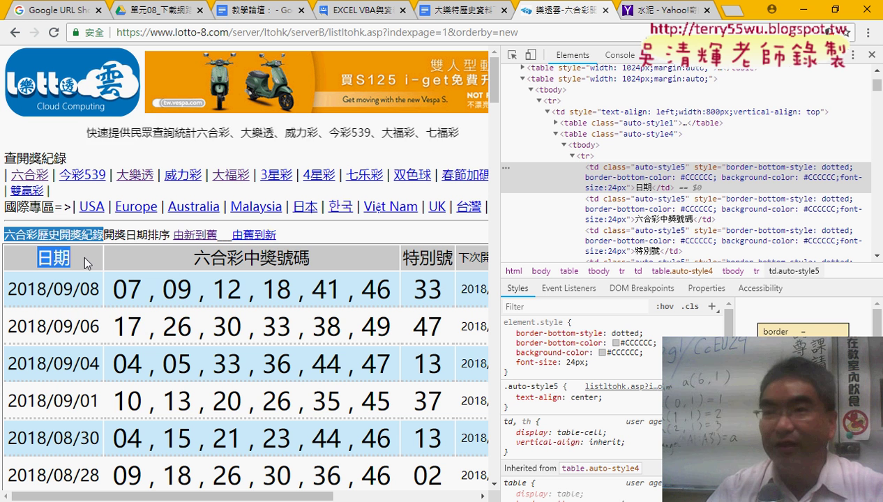
right_click(47, 256)
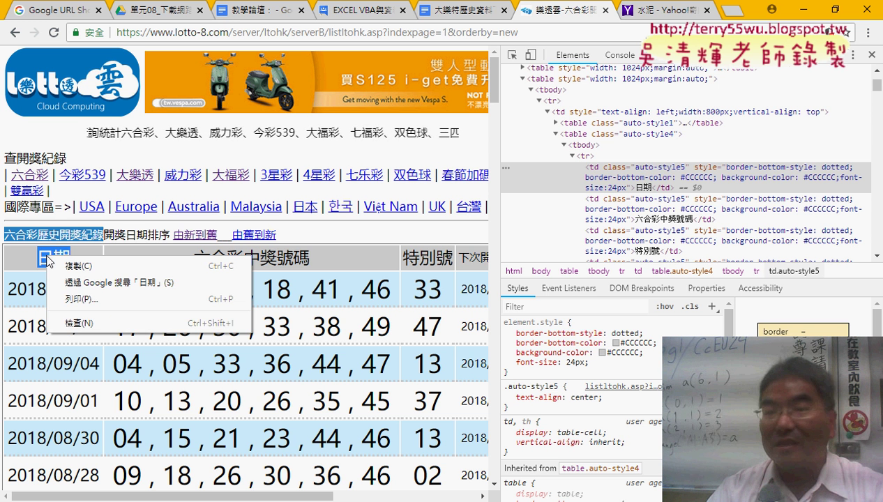
click(85, 322)
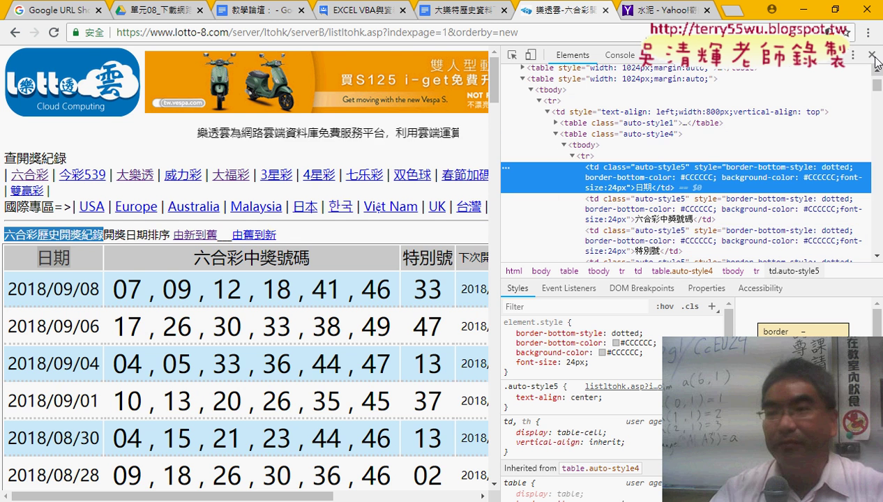
Close DevTools and scroll the Google Doc down to Public Sub 大樂透IE版.
click(872, 55)
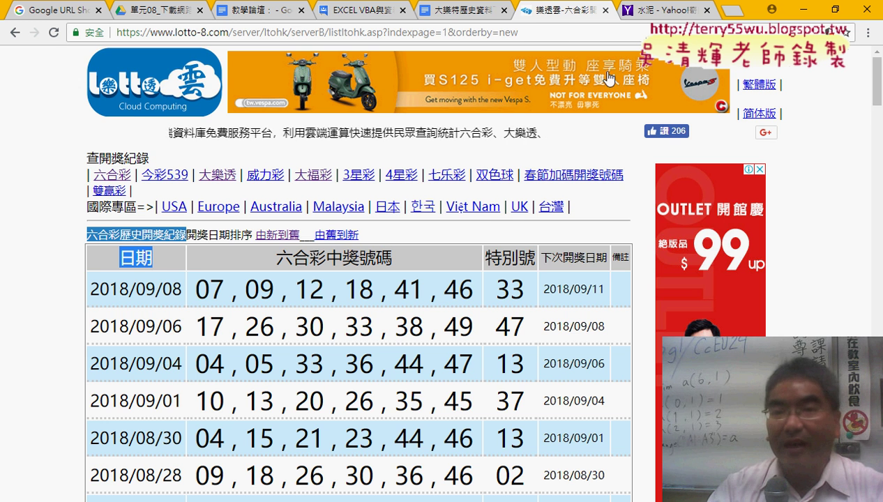
click(446, 10)
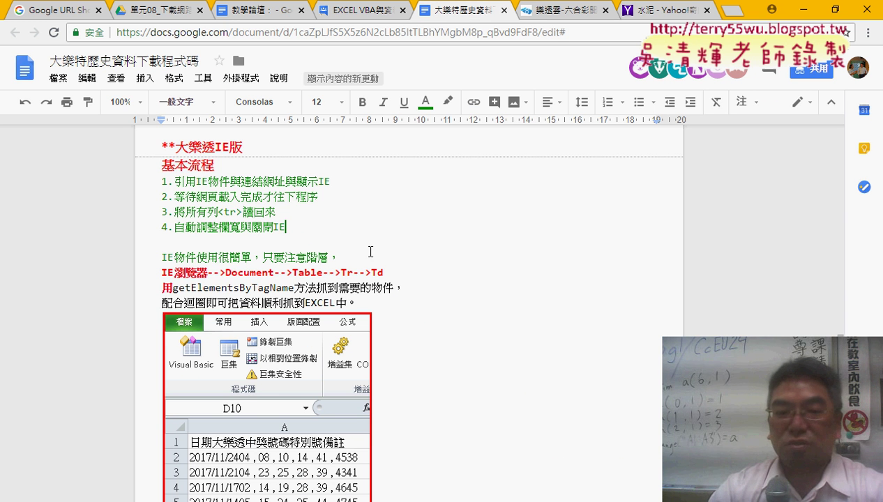
scroll(511, 288, down, 2)
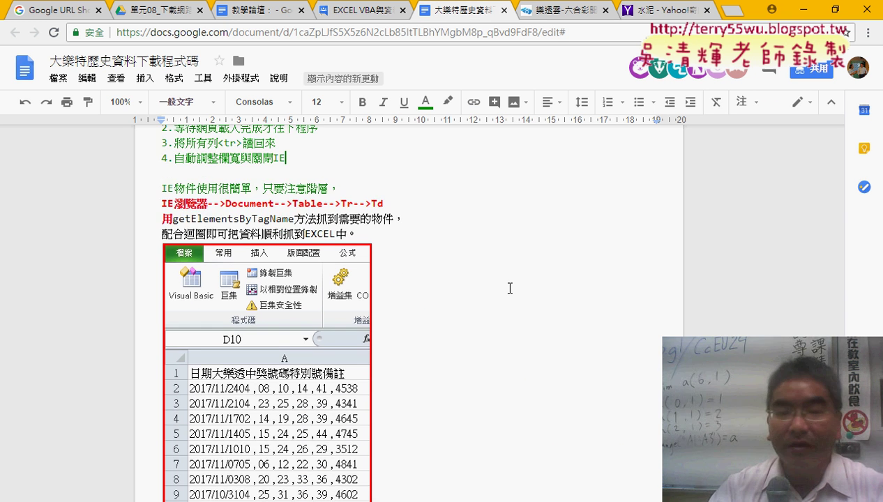
scroll(509, 288, down, 2)
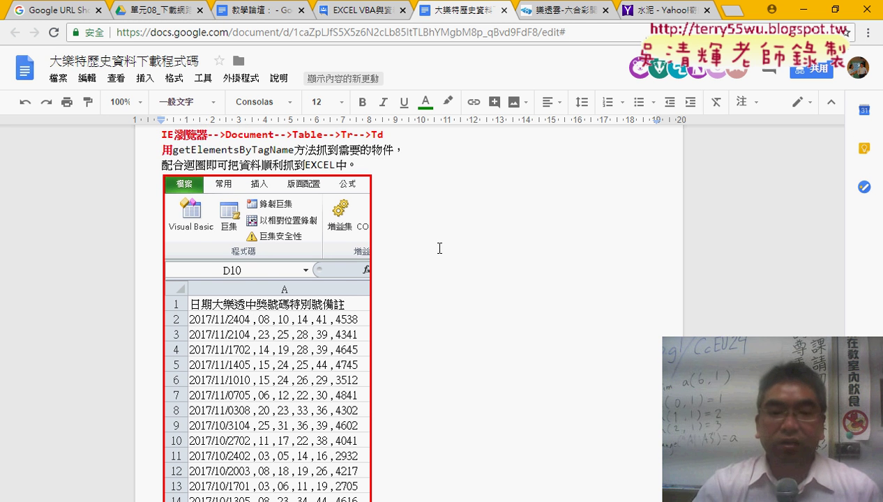
scroll(458, 253, down, 7)
scroll(458, 252, down, 1)
scroll(458, 253, down, 4)
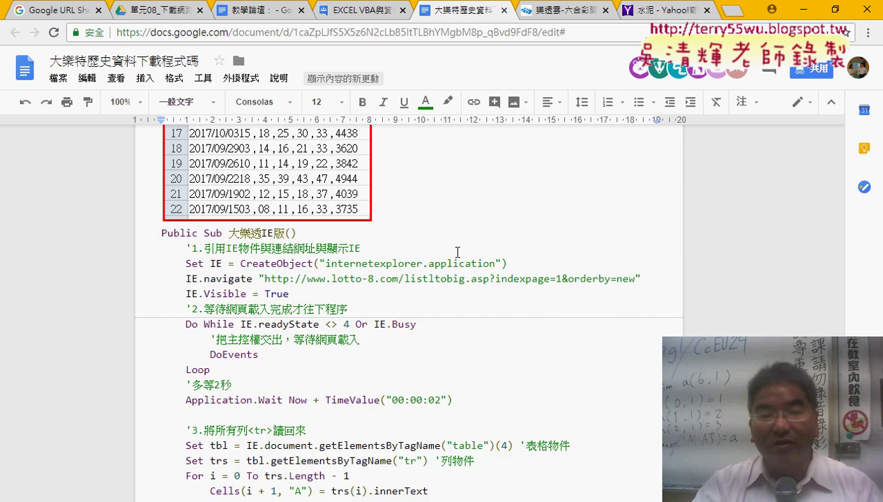
scroll(386, 253, down, 2)
Select the 大樂透IE版 macro code through End Sub.
drag(159, 165, 301, 376)
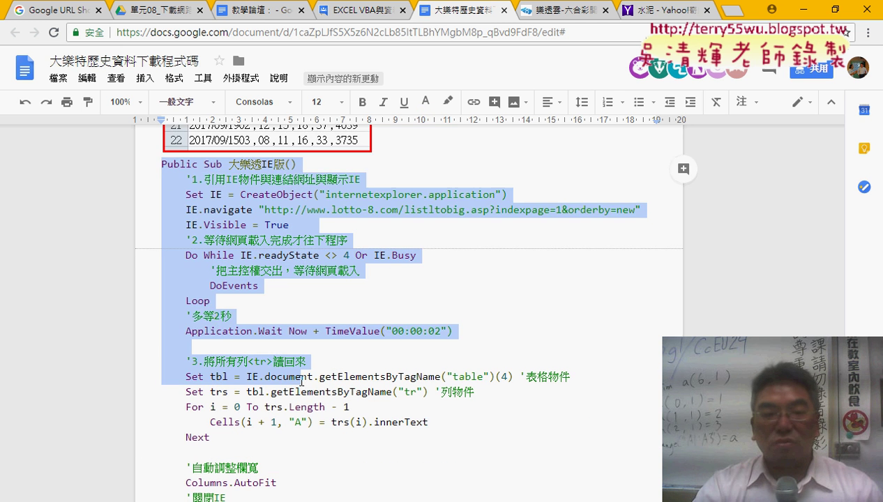
scroll(222, 456, down, 2)
click(223, 456)
scroll(238, 396, up, 2)
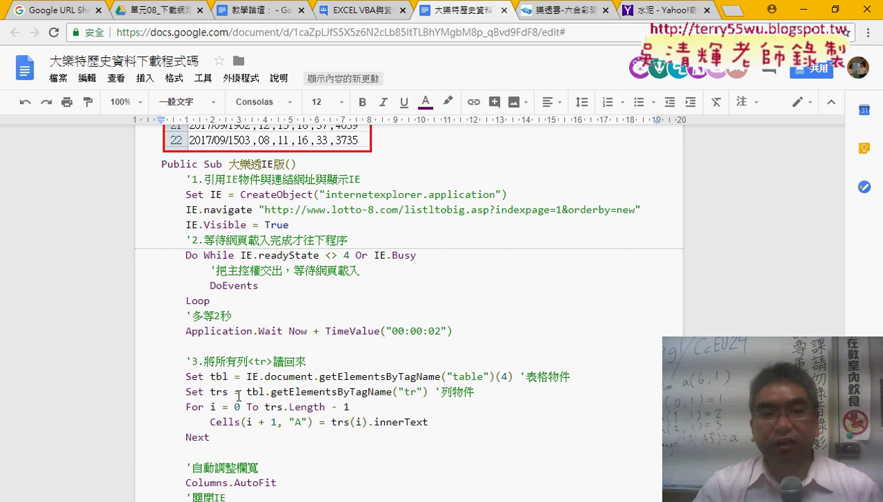
scroll(234, 380, down, 4)
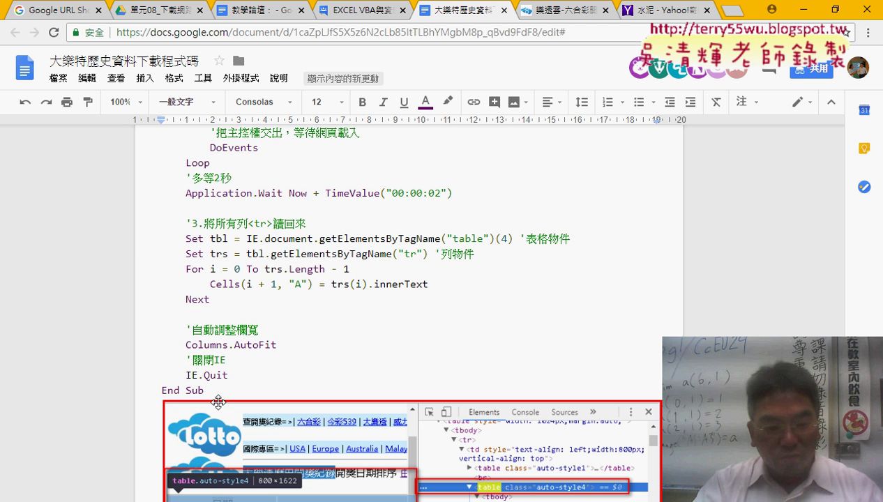
key(ctrl+shift+Home)
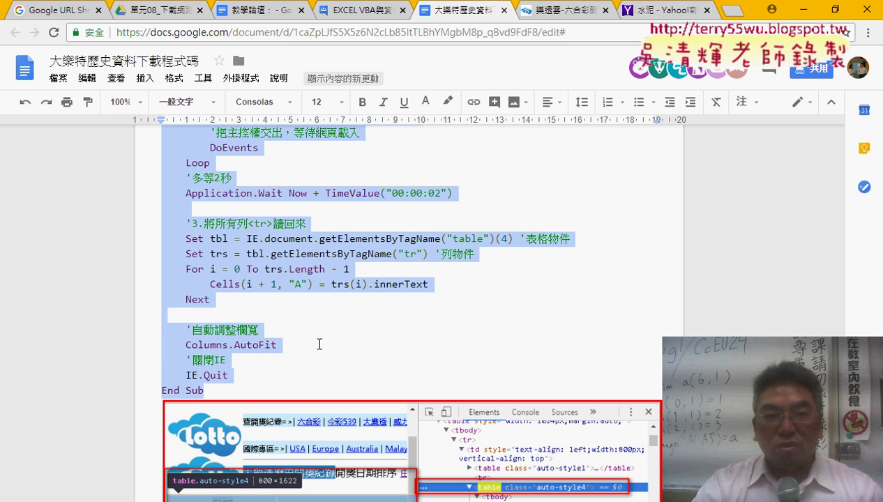
scroll(320, 344, up, 4)
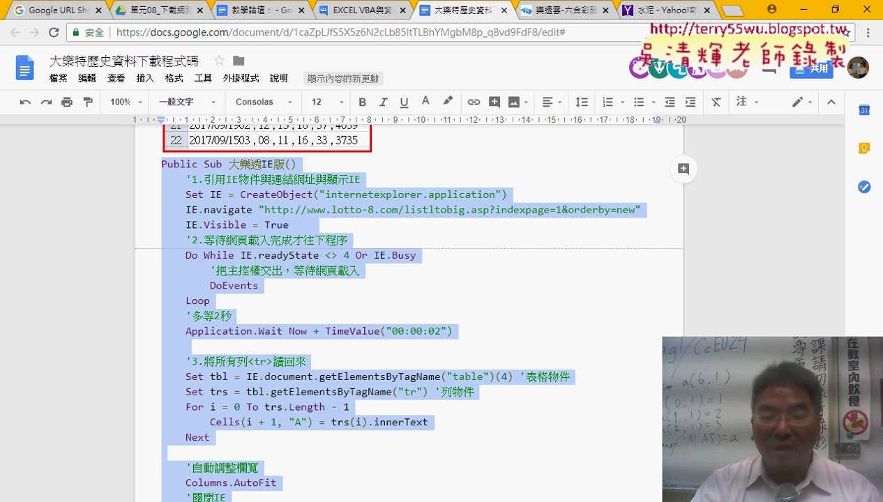
Bring up the VBA editor and show that worksheet 工作表17 is still empty.
mouse_move(216, 499)
click(369, 449)
scroll(452, 275, up, 2)
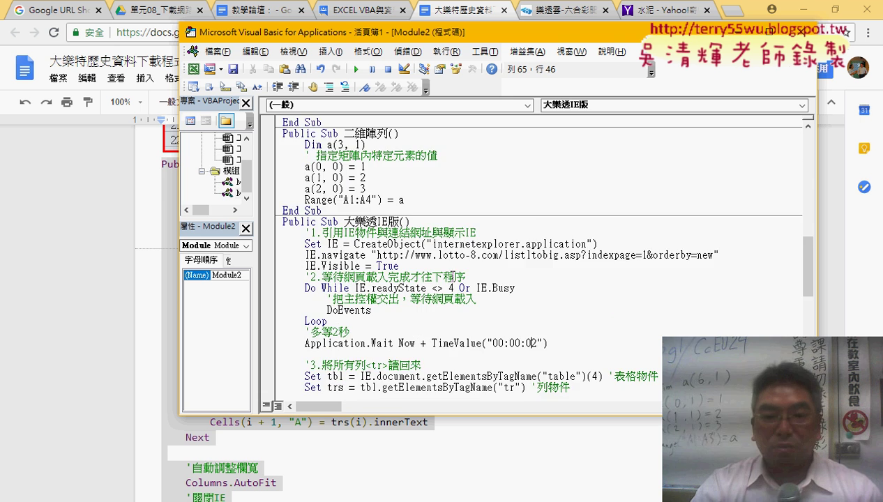
scroll(454, 276, down, 5)
scroll(453, 248, up, 1)
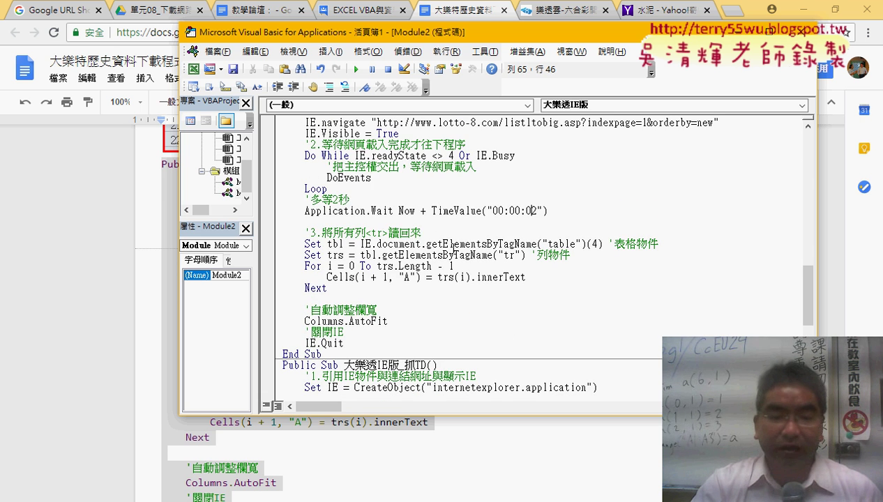
mouse_move(216, 498)
click(185, 474)
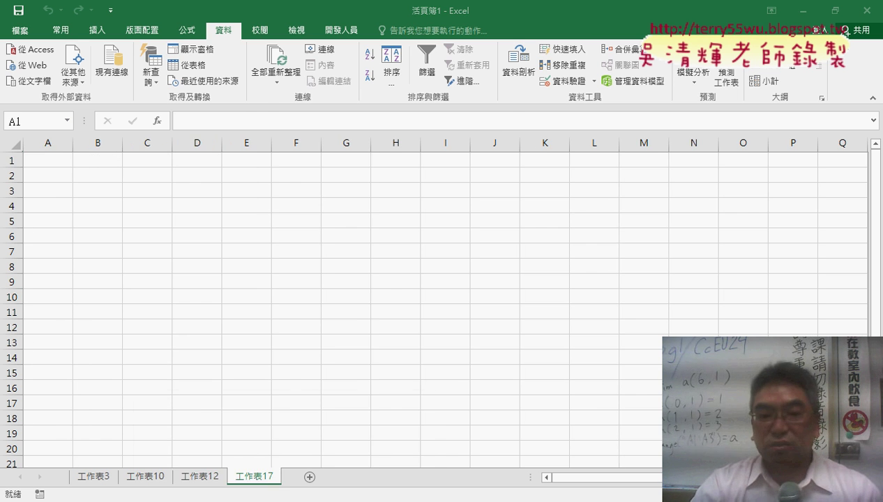
Highlight the IE.navigate URL, run 大樂透IE版 to fill column A, then mark IE.Visible's True.
mouse_move(288, 498)
click(367, 452)
scroll(445, 297, up, 2)
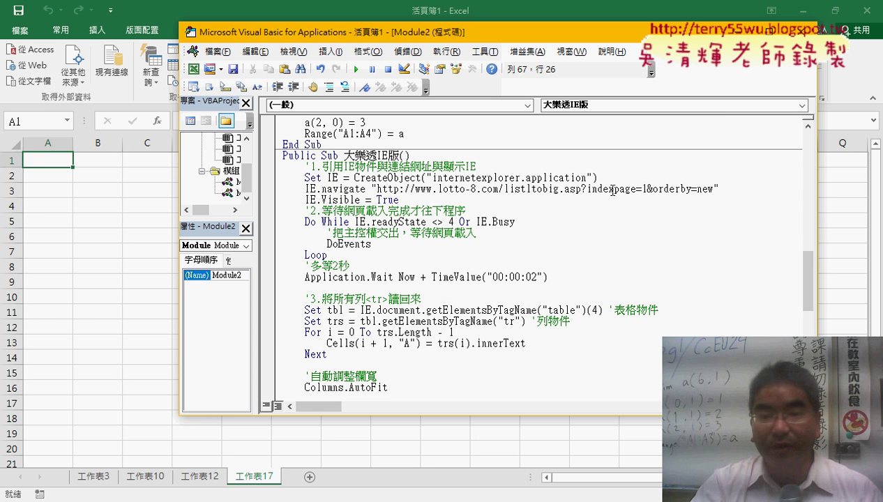
drag(378, 189, 715, 189)
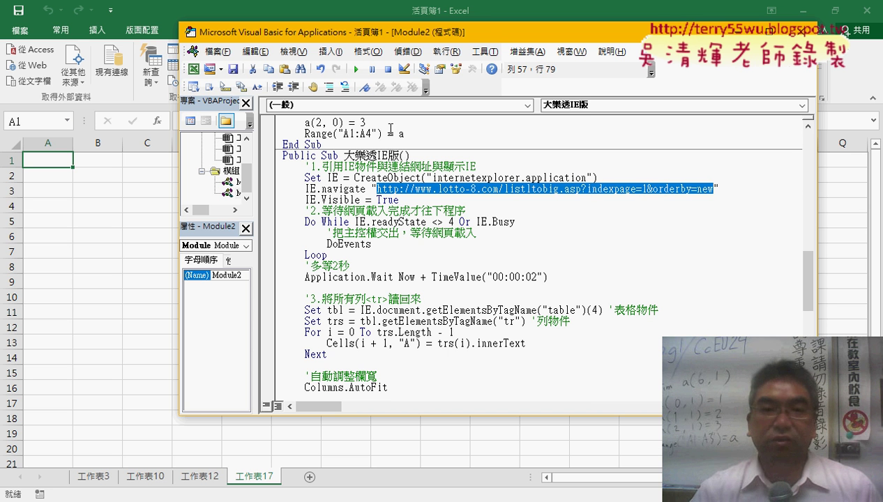
click(357, 69)
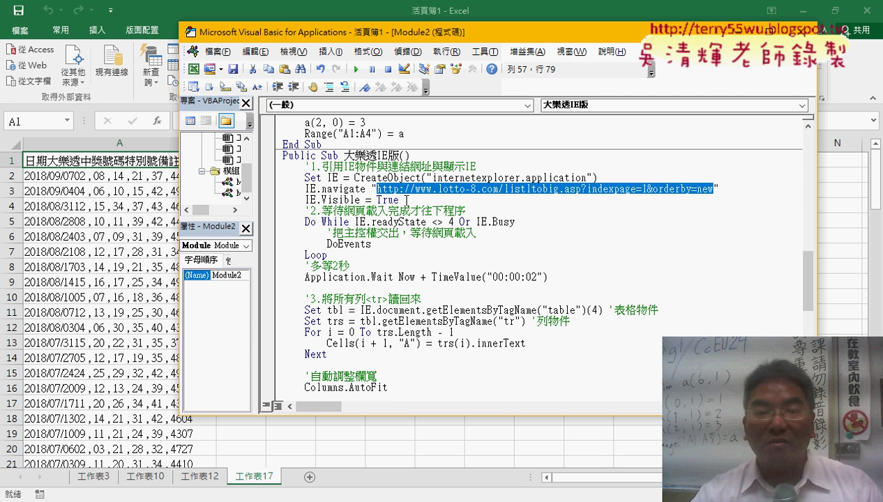
drag(403, 200, 376, 200)
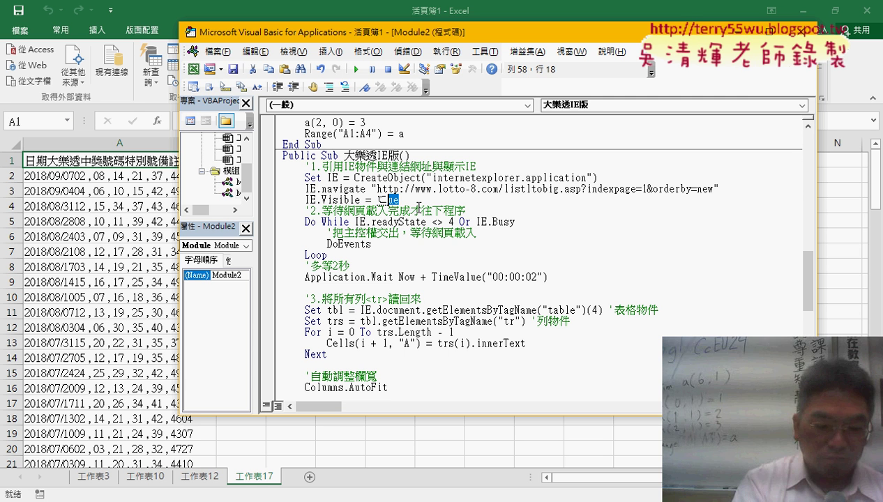
text(fa)
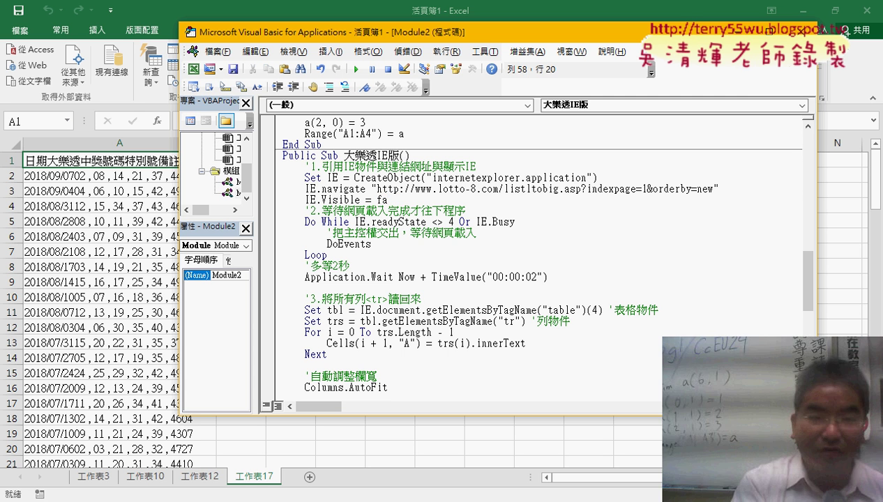
text(lse)
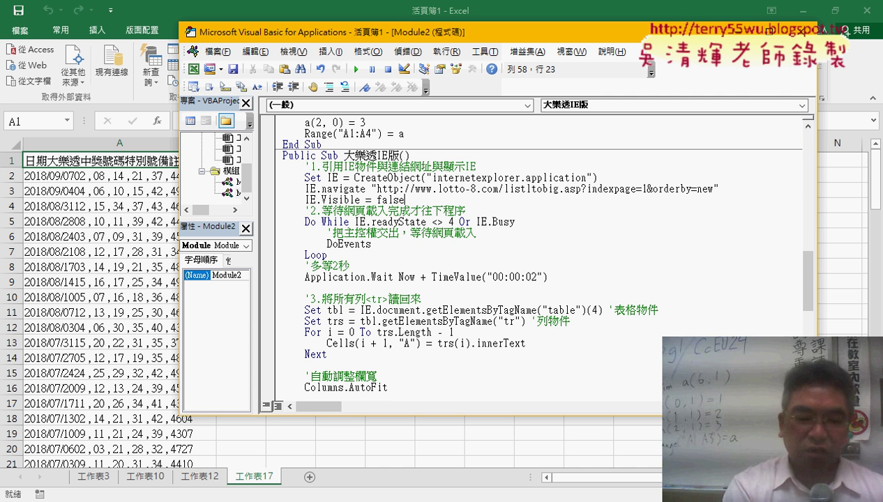
double_click(390, 200)
text(True)
key(ctrl+End)
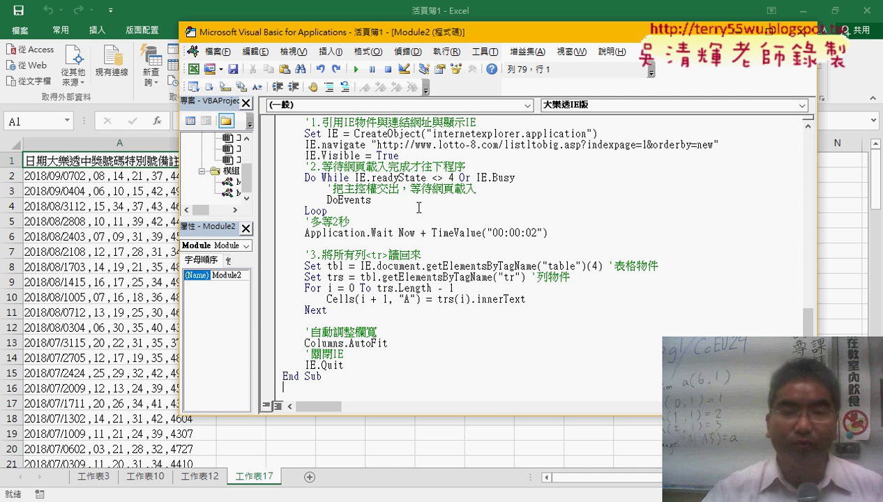
scroll(419, 207, up, 5)
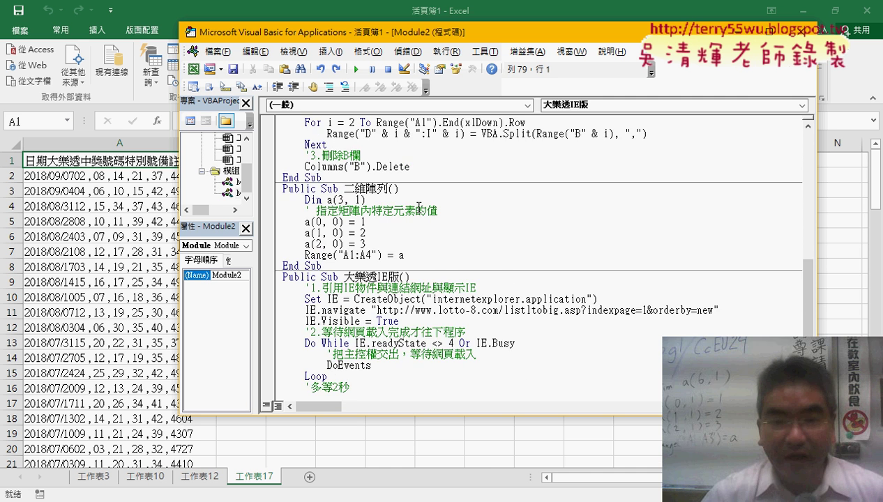
scroll(419, 207, down, 2)
scroll(401, 190, down, 2)
drag(401, 189, 282, 189)
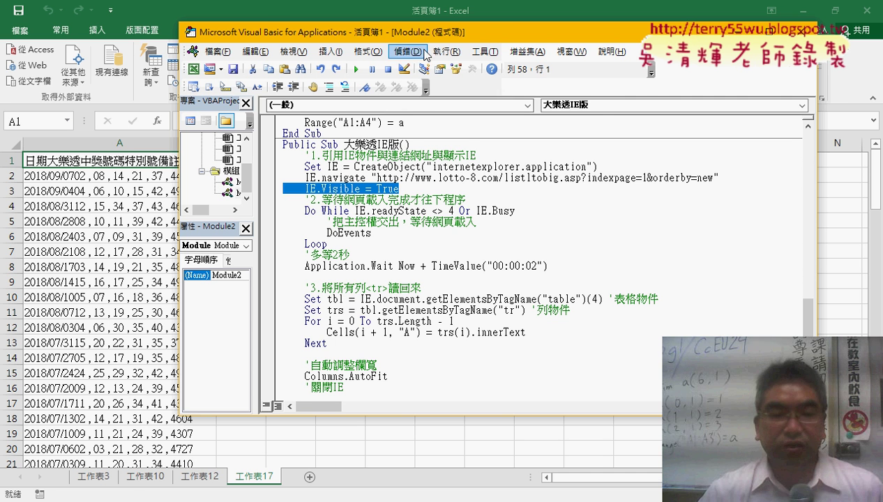
drag(425, 39, 517, 44)
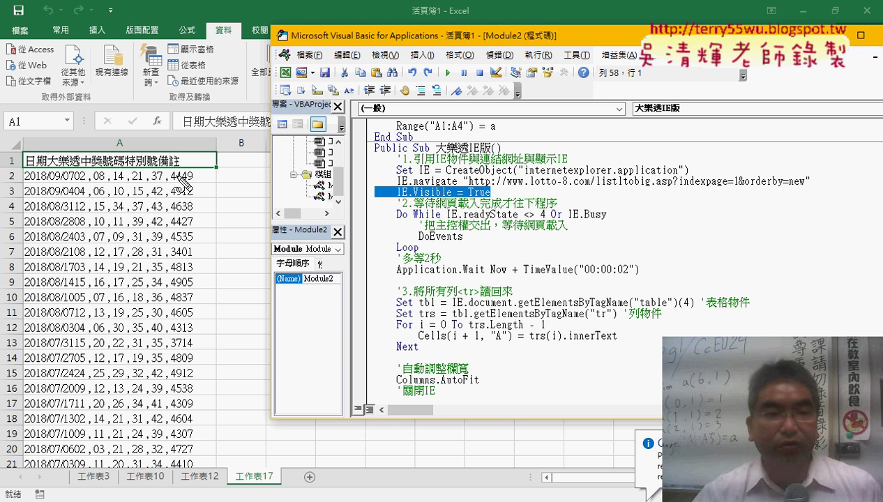
drag(189, 174, 162, 172)
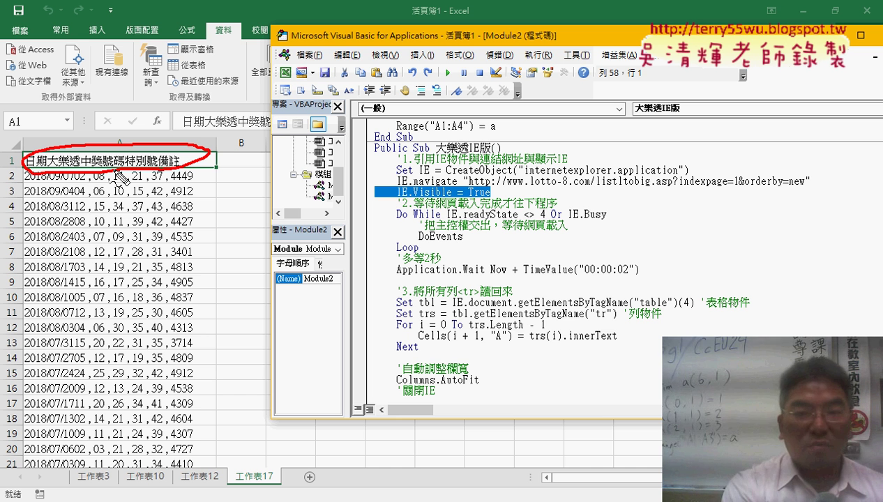
key(Escape)
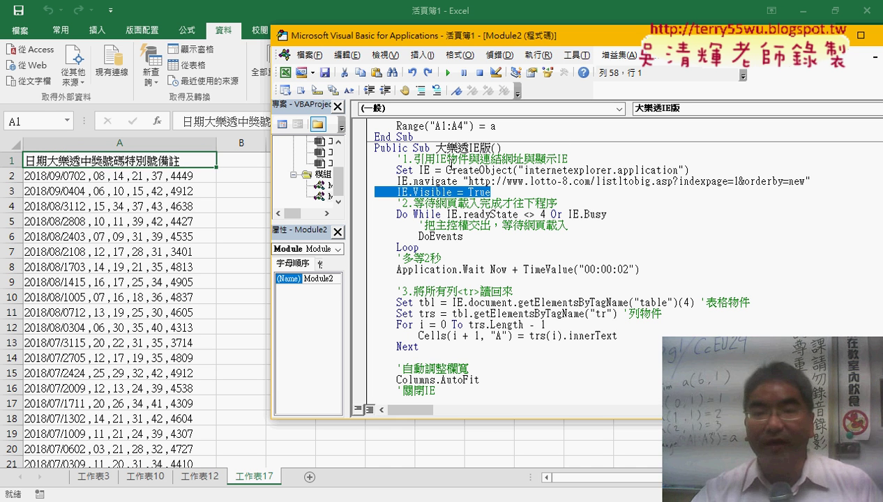
click(448, 169)
double_click(398, 170)
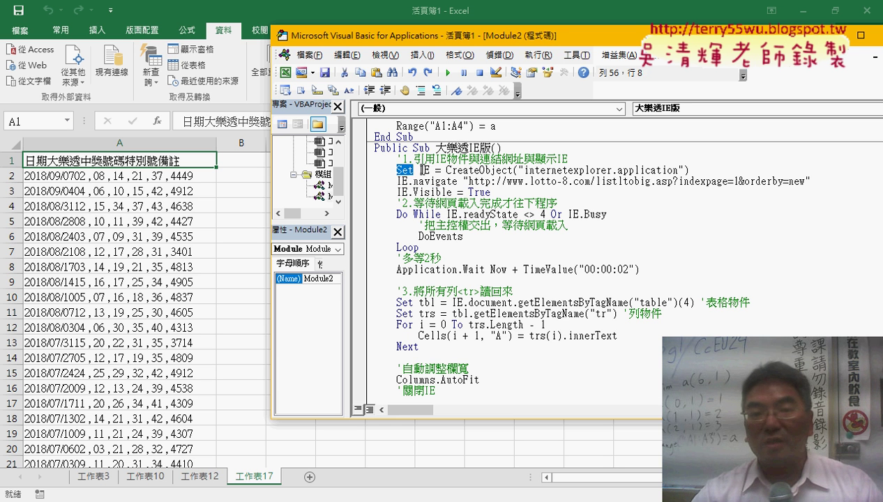
double_click(423, 169)
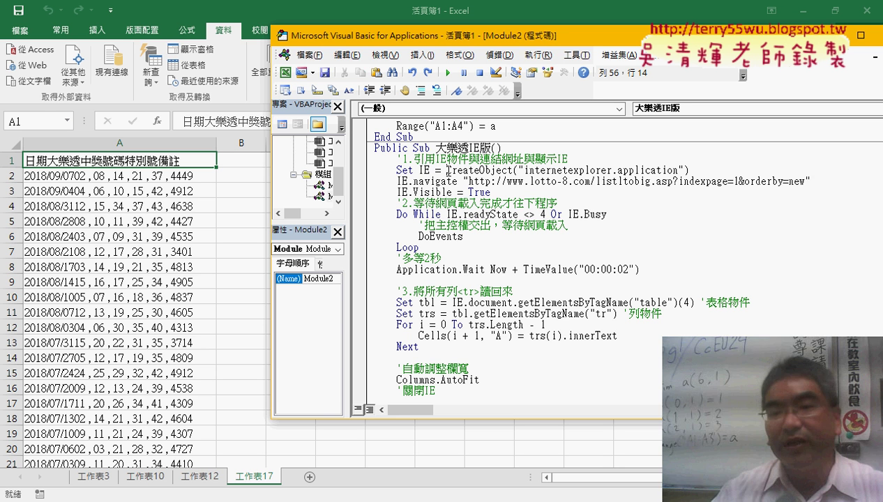
drag(446, 169, 679, 169)
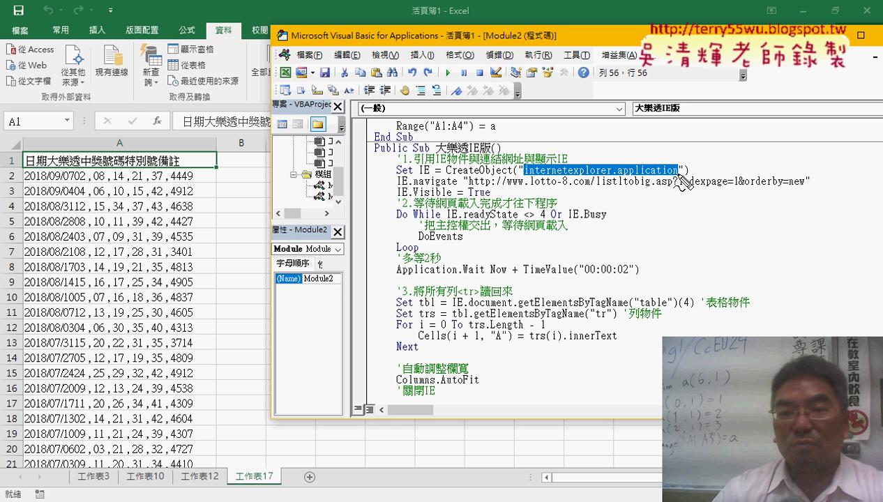
mouse_move(561, 164)
mouse_down()
mouse_move(435, 161)
mouse_move(434, 180)
mouse_up()
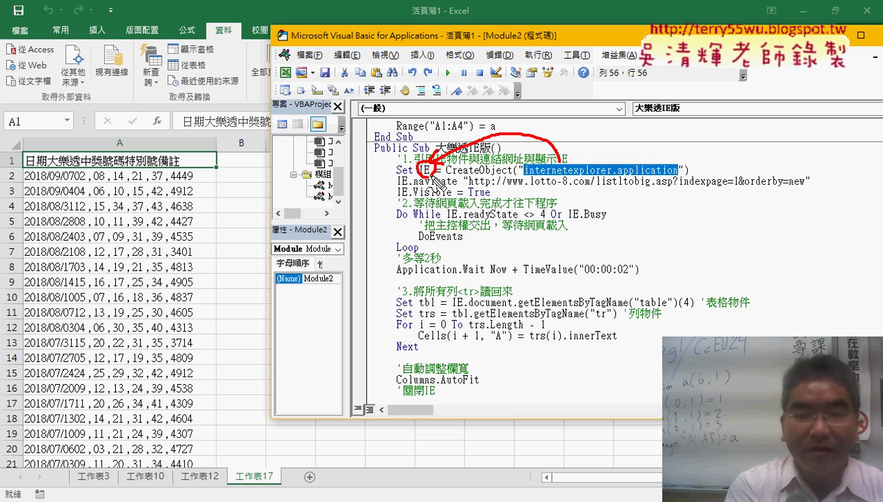
key(Escape)
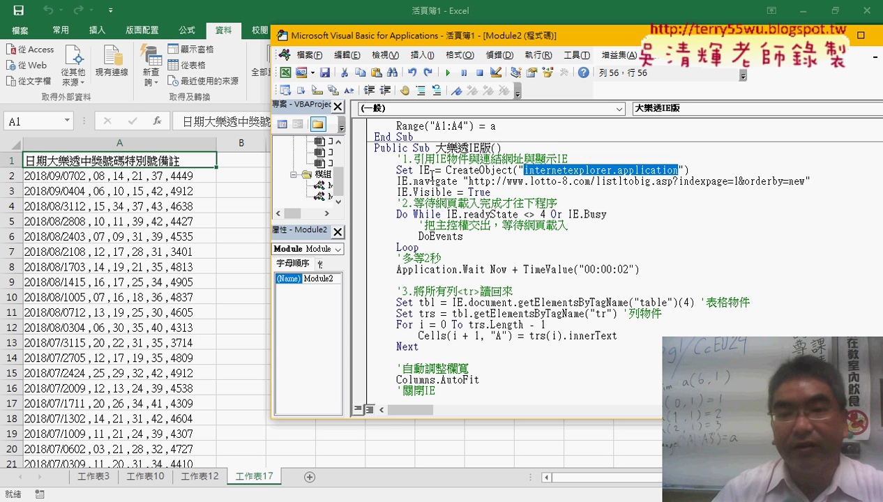
double_click(402, 182)
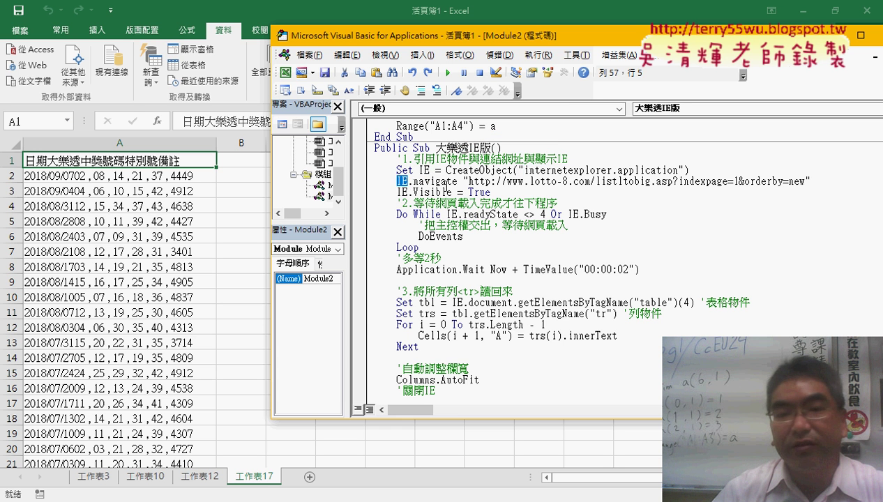
drag(457, 182, 408, 182)
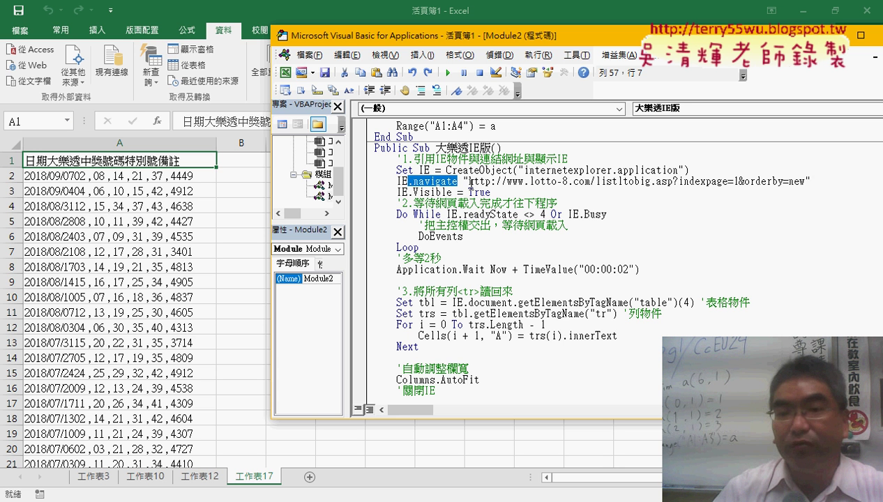
drag(468, 181, 806, 181)
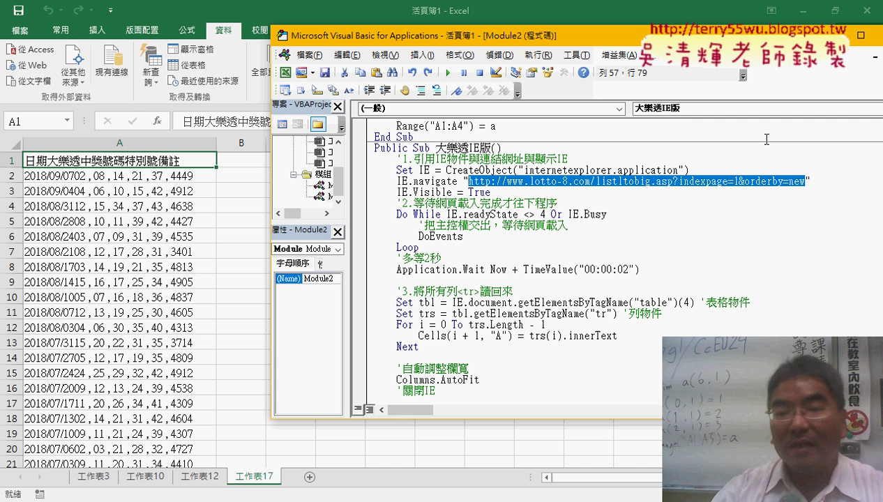
drag(491, 192, 374, 193)
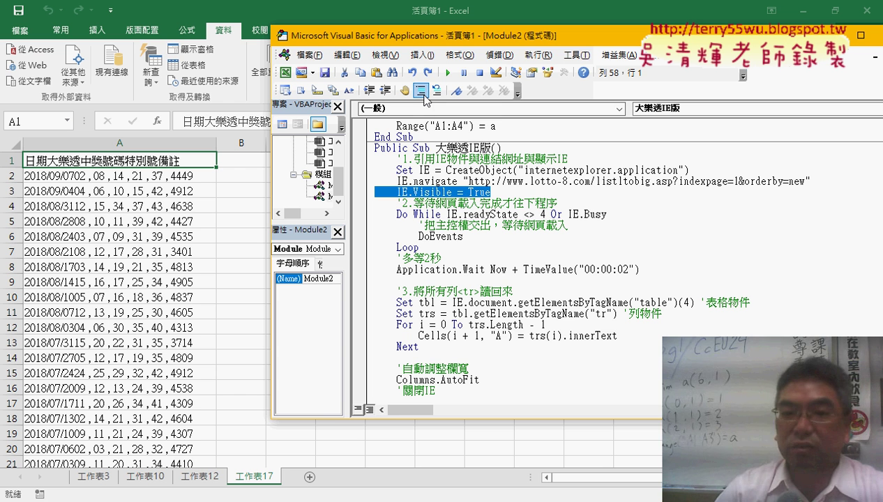
Comment out IE.Visible = True, add sheet 工作表18, and rerun the macro with F5.
click(422, 92)
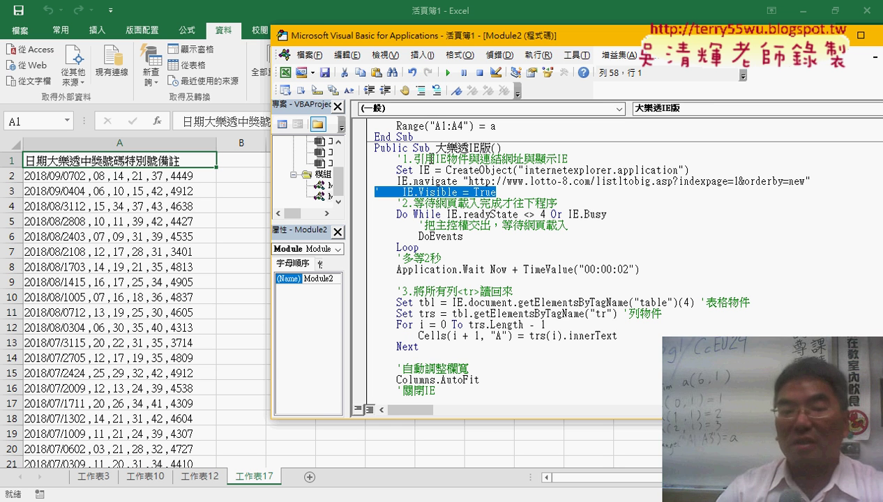
click(305, 481)
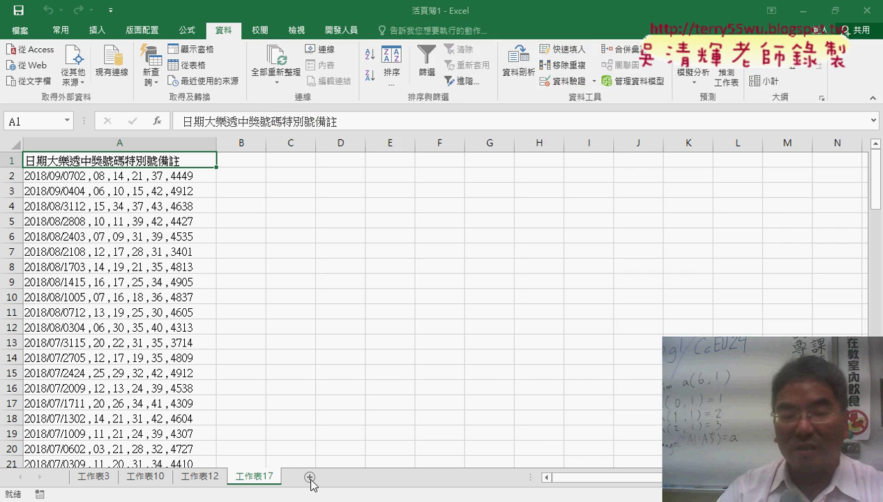
click(309, 477)
key(alt+F11)
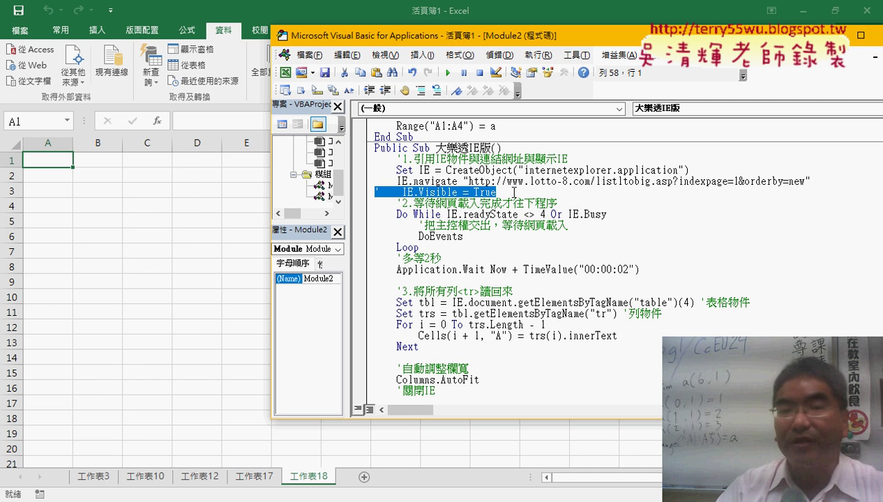
click(511, 192)
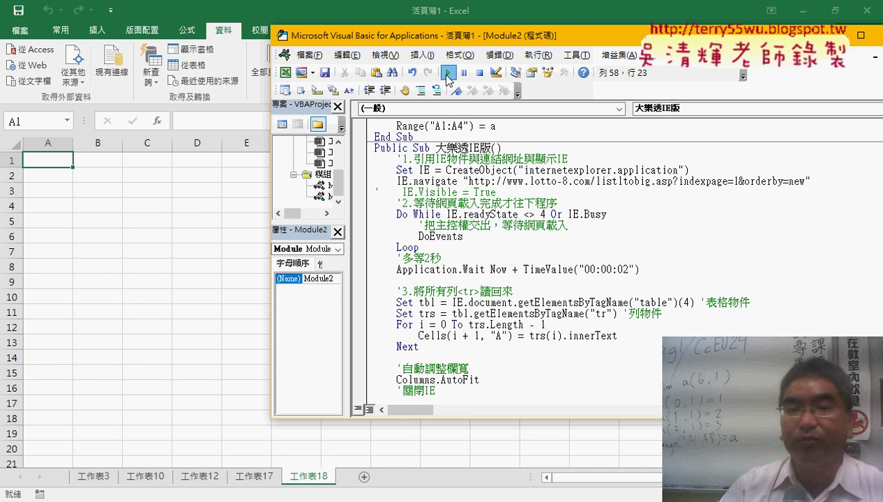
key(F5)
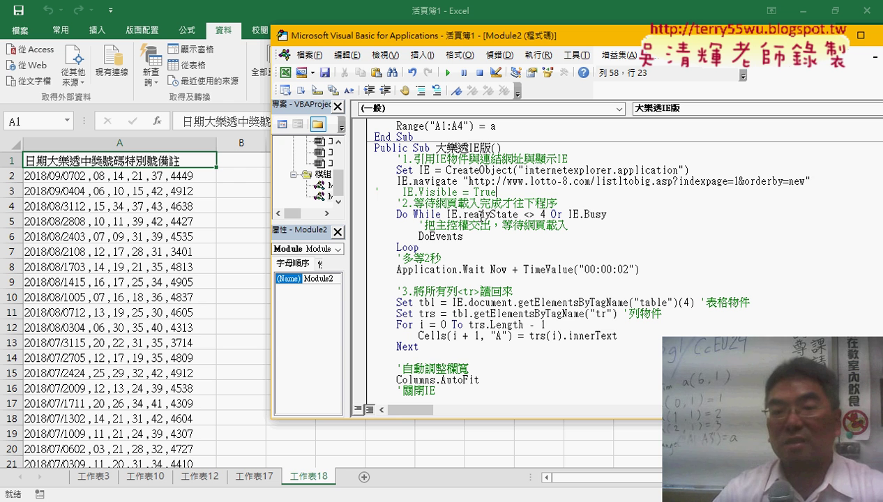
drag(496, 192, 374, 197)
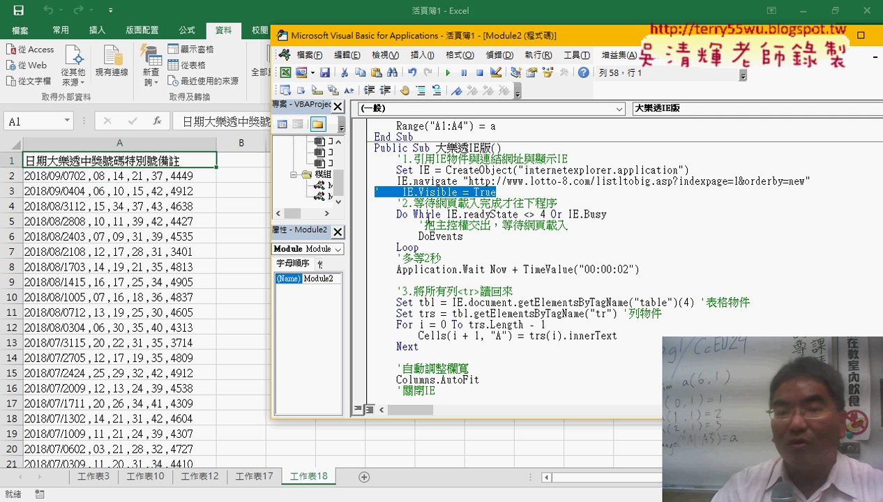
drag(396, 215, 440, 216)
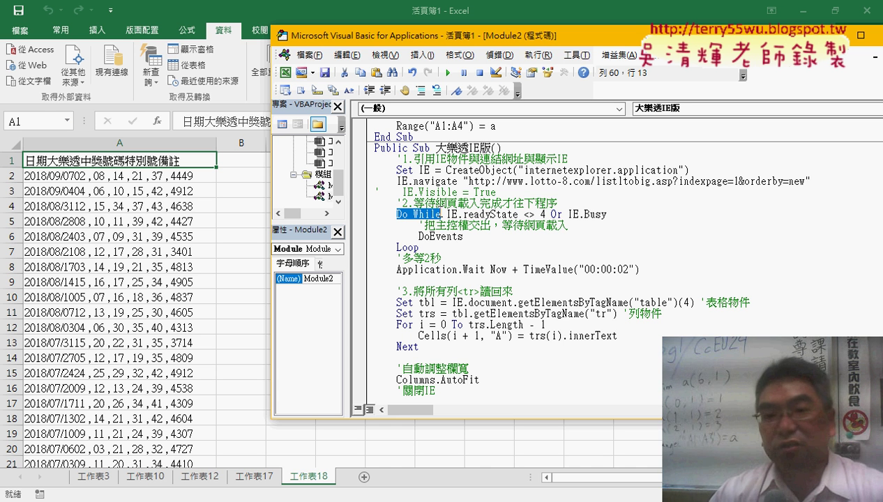
drag(446, 214, 615, 214)
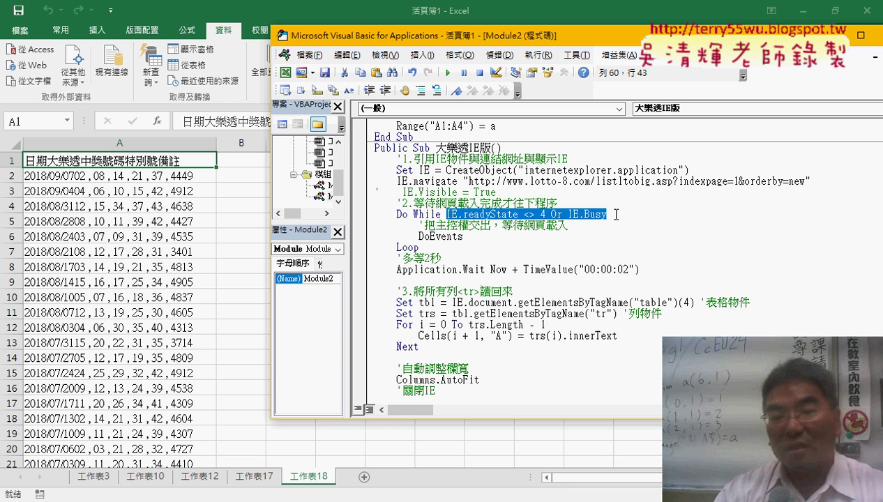
click(457, 238)
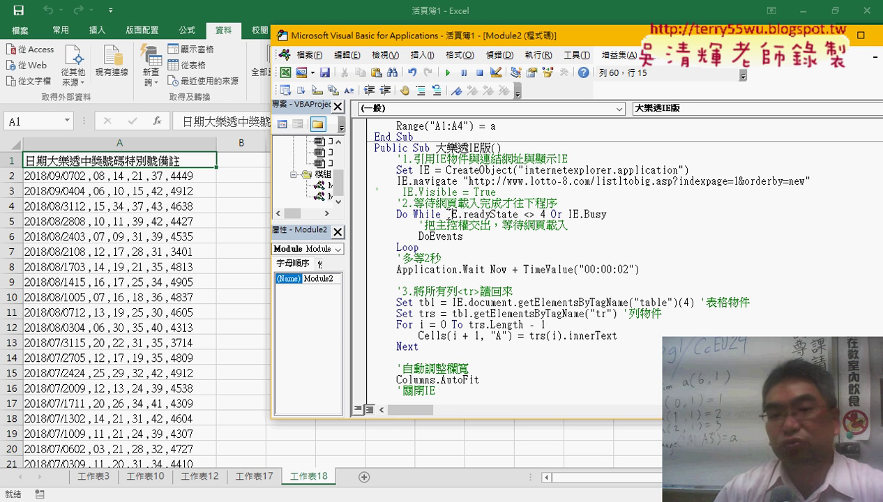
drag(446, 214, 608, 215)
click(496, 214)
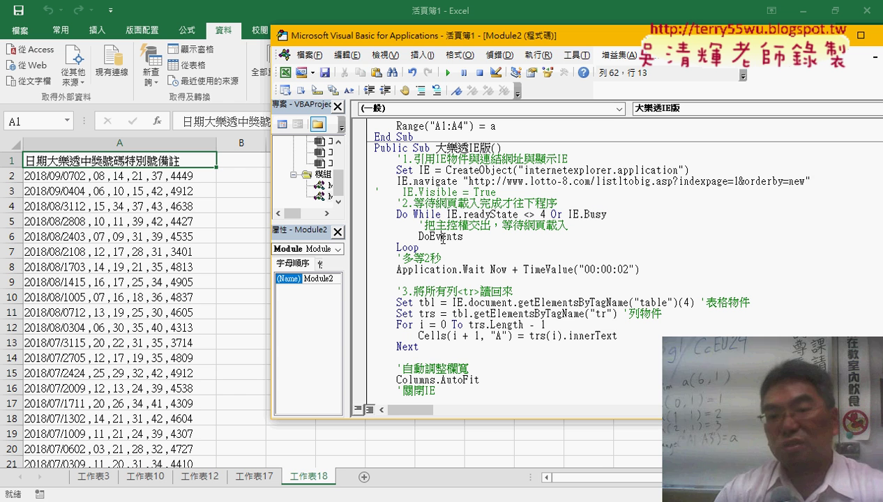
click(419, 237)
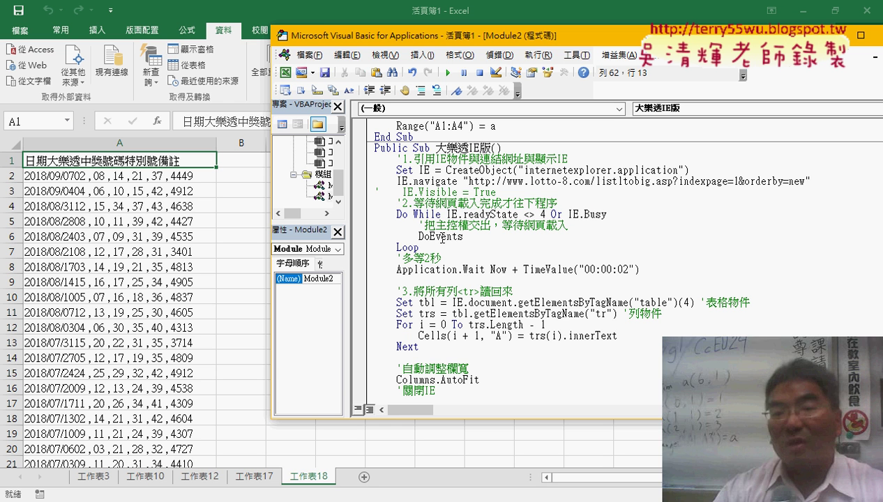
drag(446, 214, 607, 215)
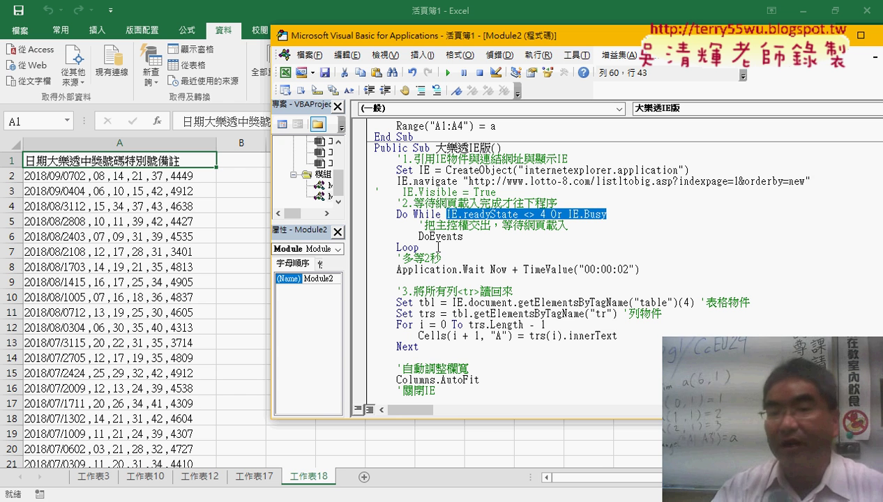
click(396, 270)
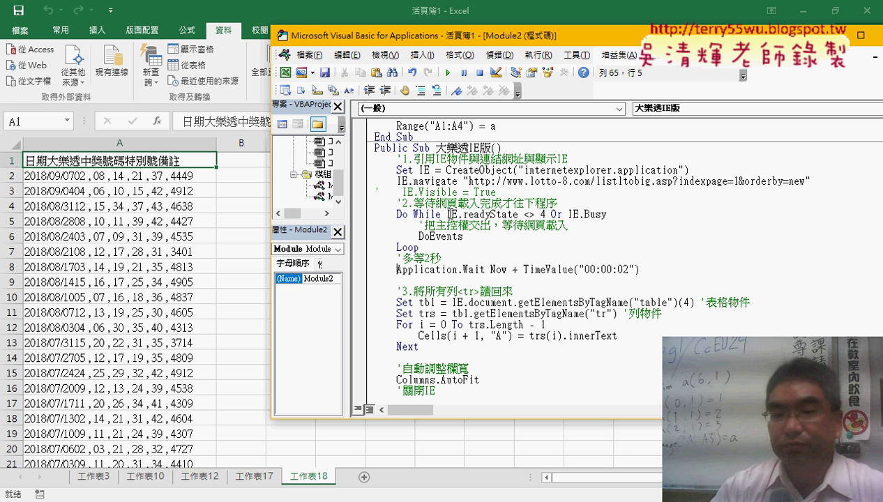
drag(447, 214, 546, 214)
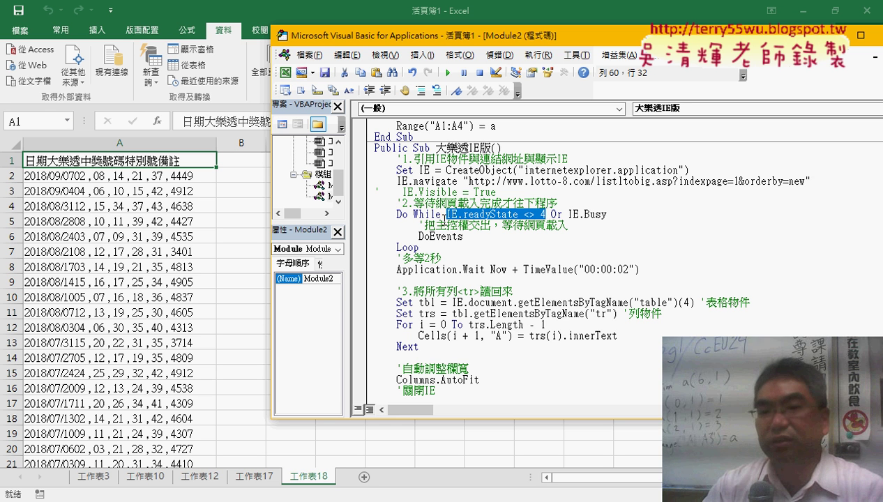
drag(521, 220, 534, 217)
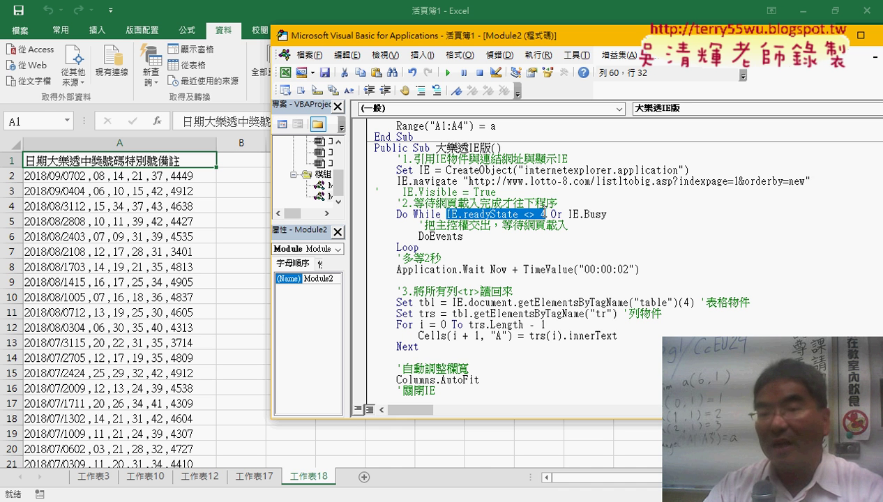
drag(568, 214, 607, 214)
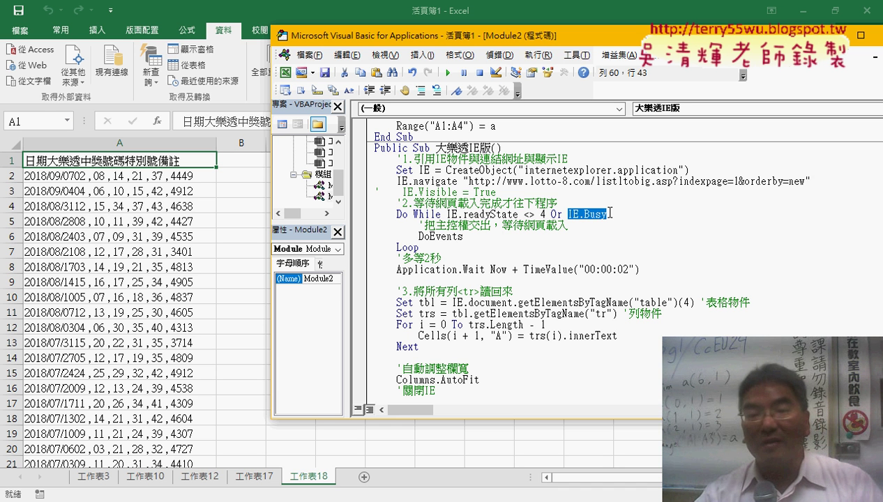
drag(438, 214, 530, 214)
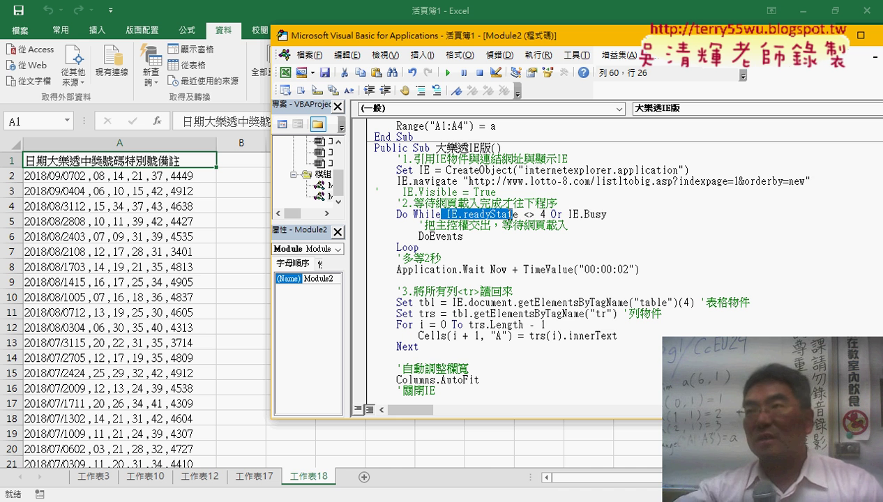
click(561, 203)
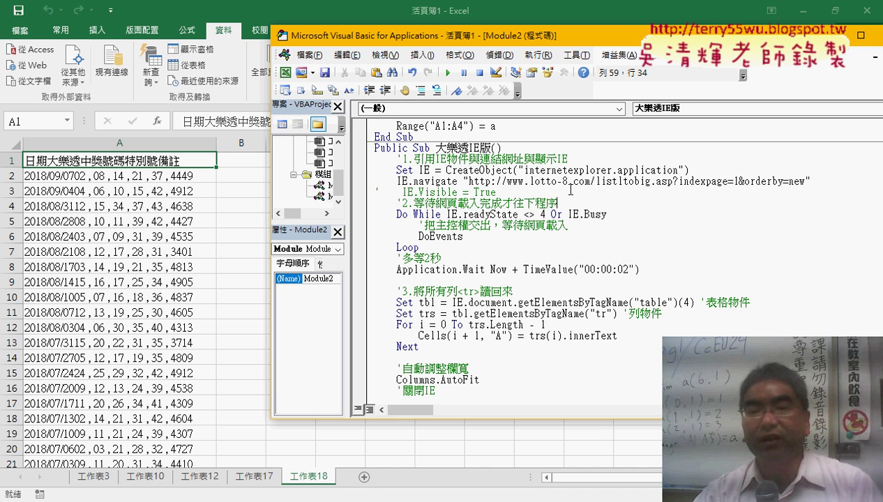
drag(463, 236, 418, 238)
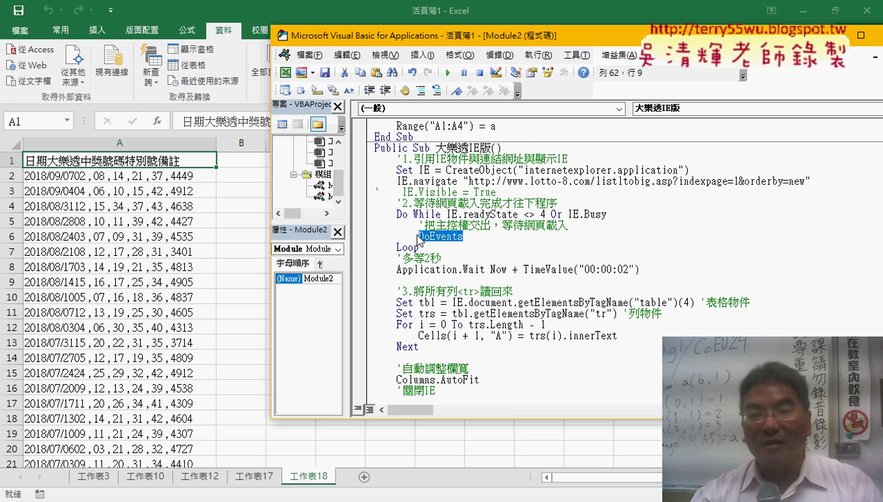
click(439, 259)
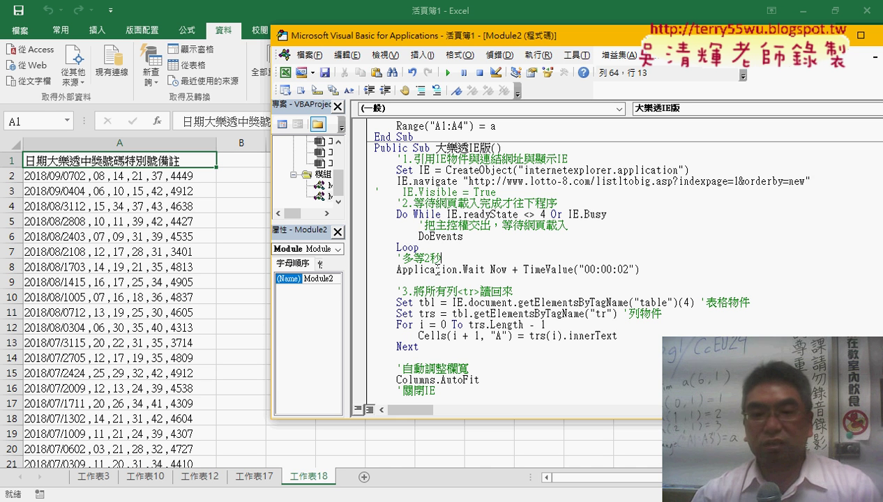
drag(447, 258, 374, 213)
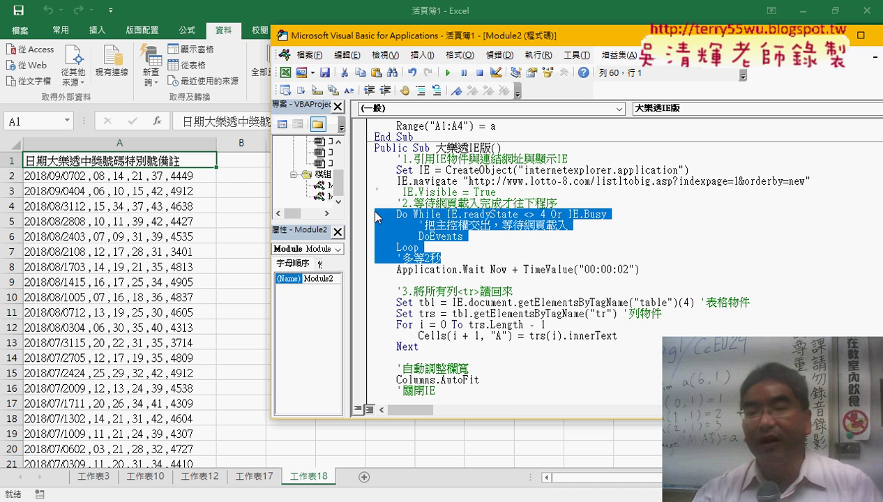
click(447, 269)
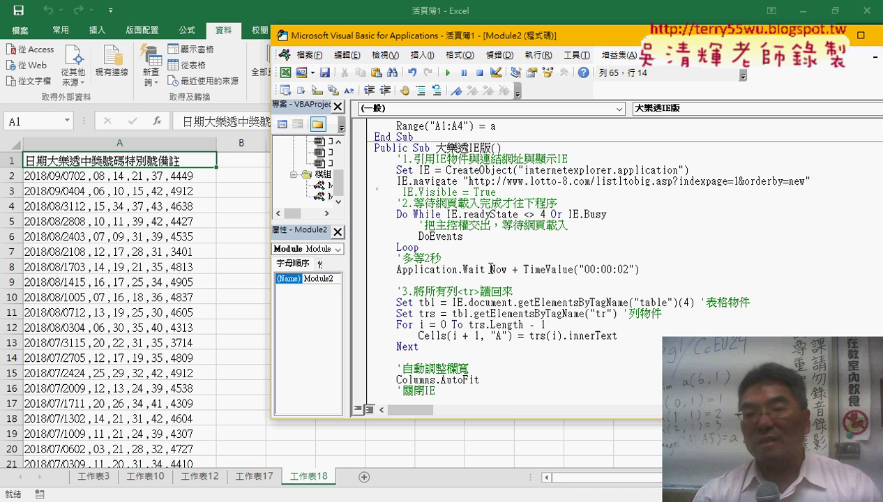
drag(490, 269, 573, 269)
mouse_move(640, 269)
mouse_down()
mouse_move(479, 269)
mouse_move(490, 269)
mouse_up()
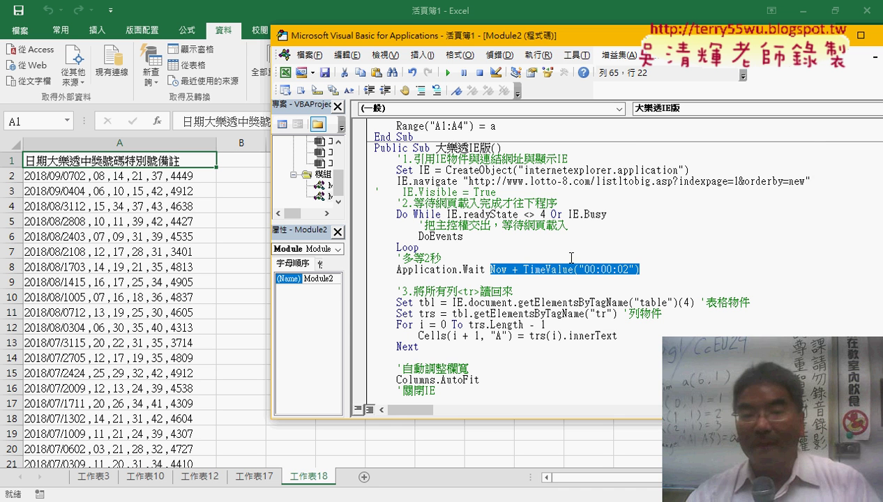
scroll(524, 278, down, 1)
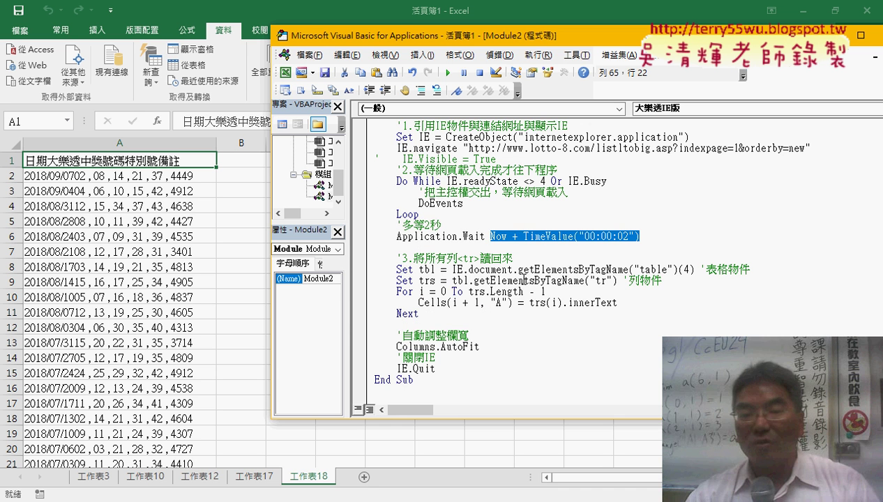
Highlight IE, ("table")(4) and getElementsByTagName in the Set tbl line, then switch to the Google Doc.
double_click(457, 269)
click(493, 269)
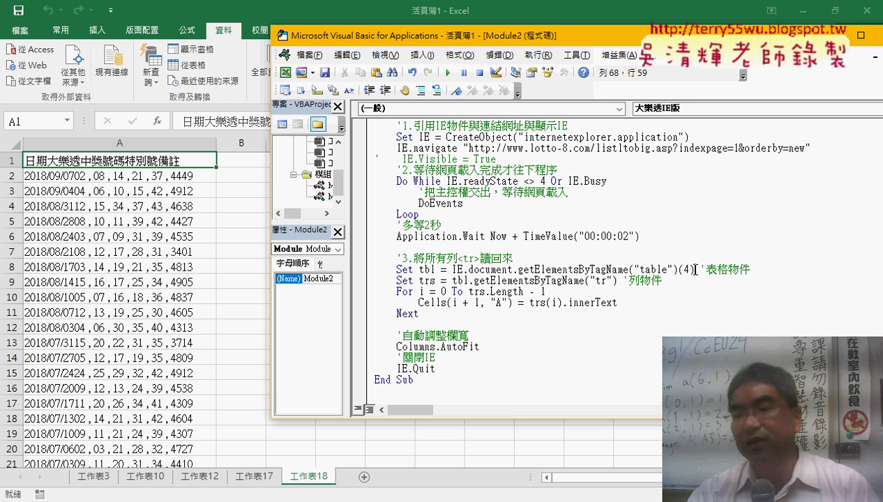
drag(695, 269, 628, 269)
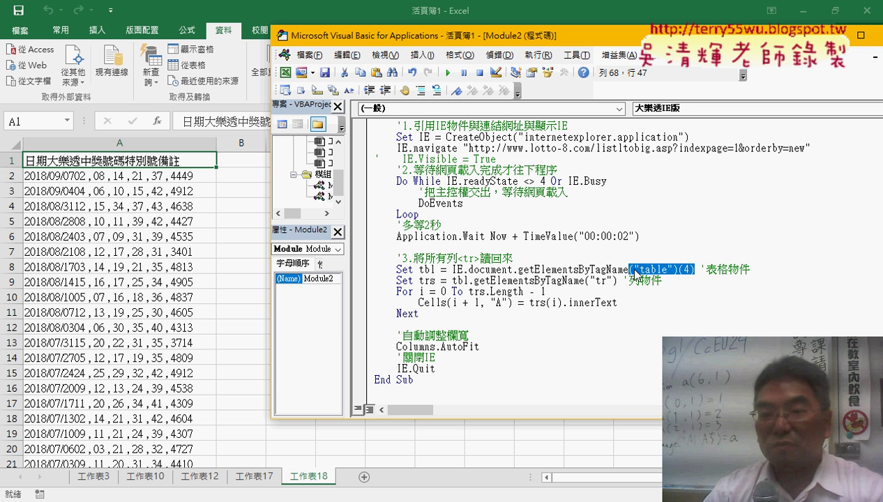
click(589, 270)
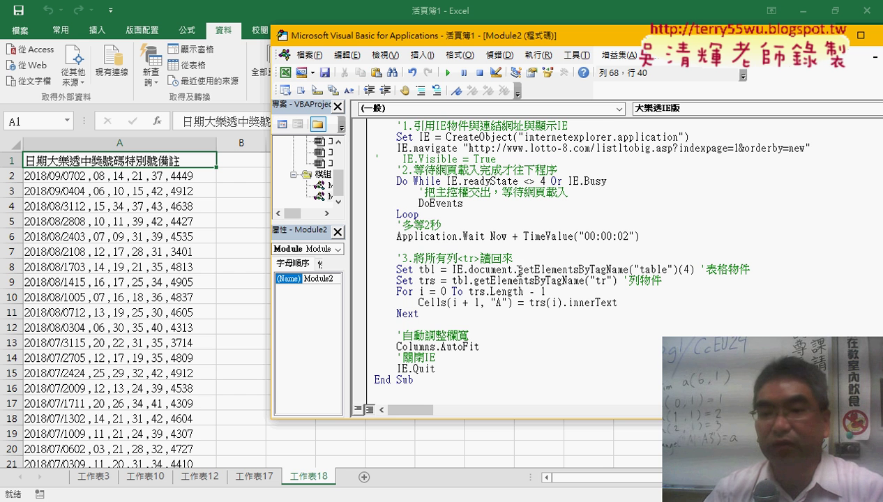
drag(517, 270, 601, 270)
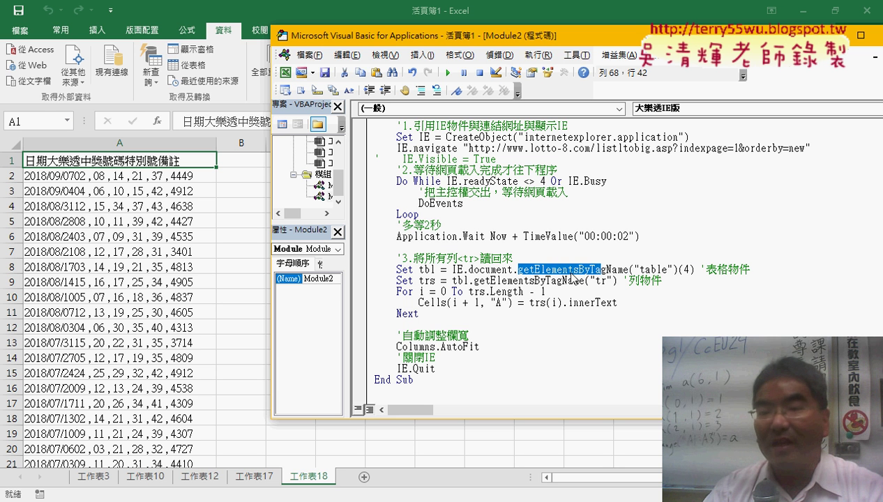
drag(534, 269, 579, 270)
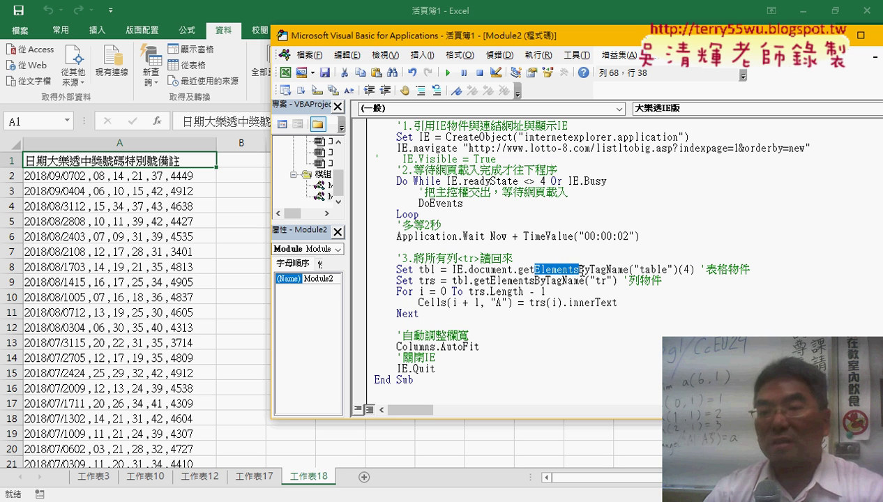
drag(629, 269, 591, 270)
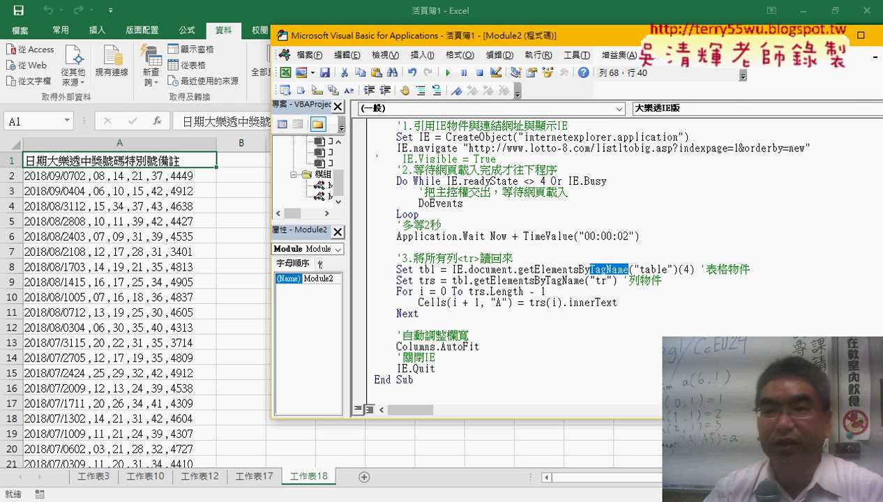
key(alt+Tab)
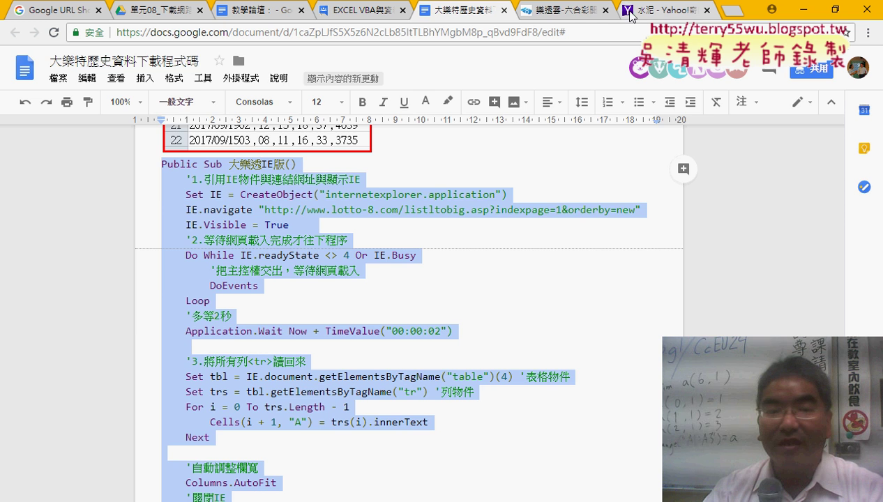
On the 樂透雲 page, inspect the 日期 header td inside table.auto-style4.
click(554, 10)
right_click(138, 265)
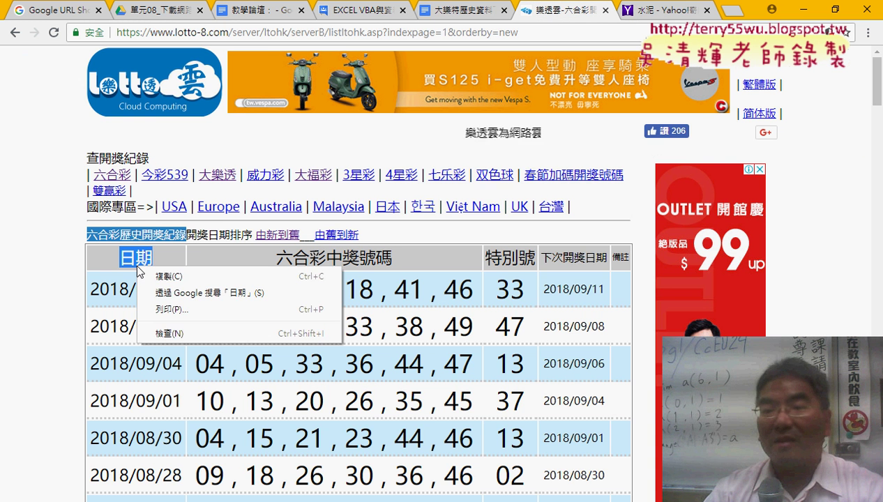
click(169, 337)
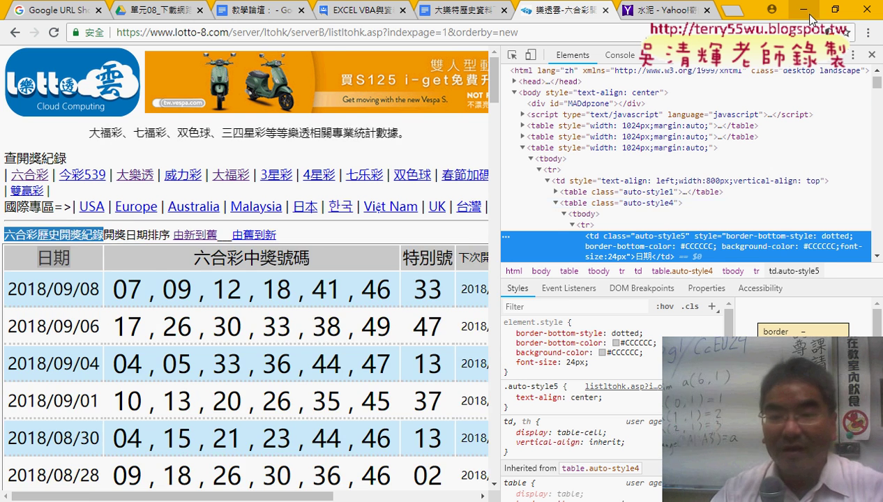
click(803, 9)
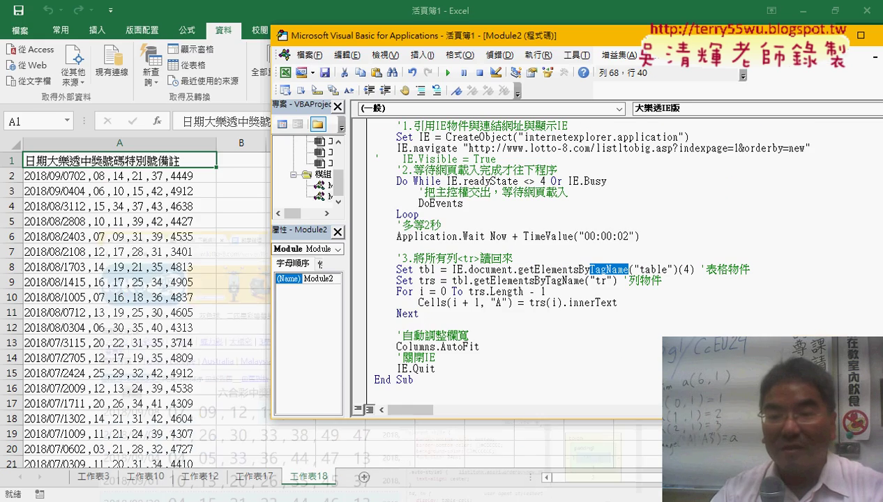
click(521, 269)
drag(524, 269, 629, 266)
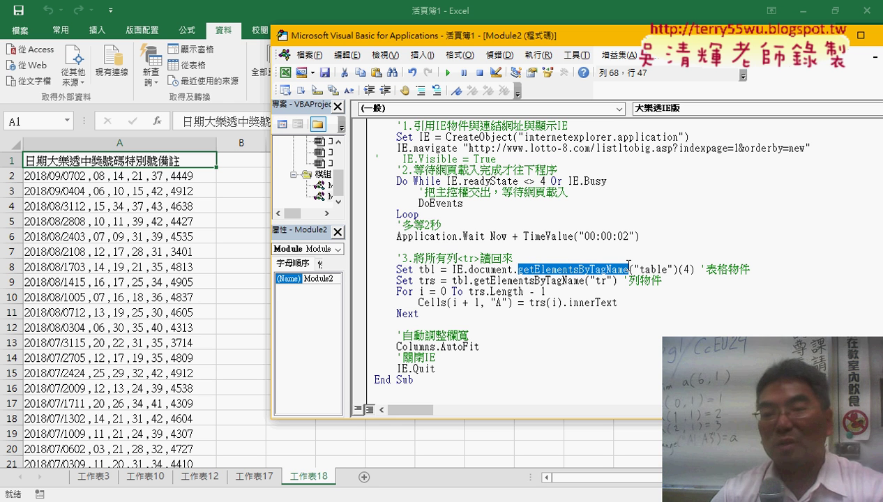
drag(639, 270, 668, 270)
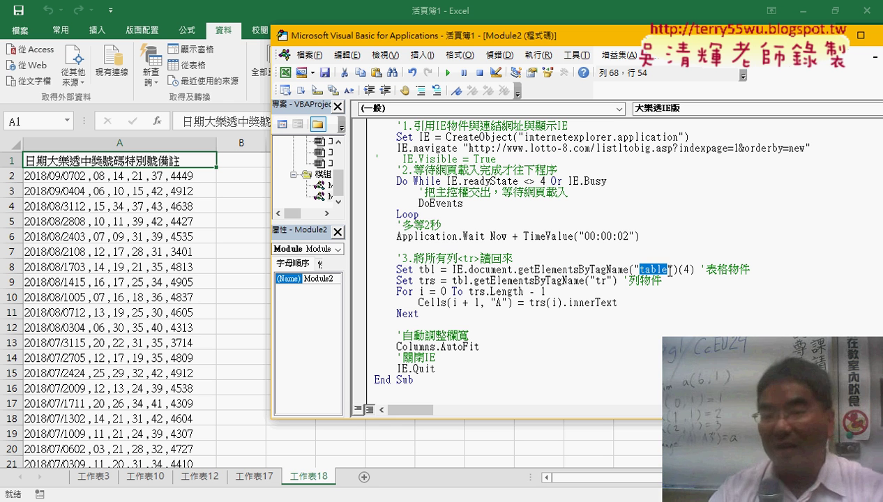
click(687, 269)
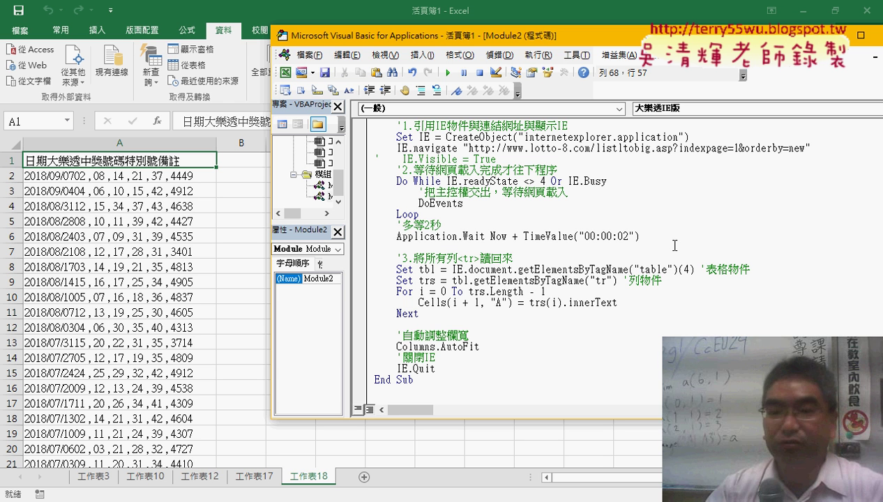
click(628, 280)
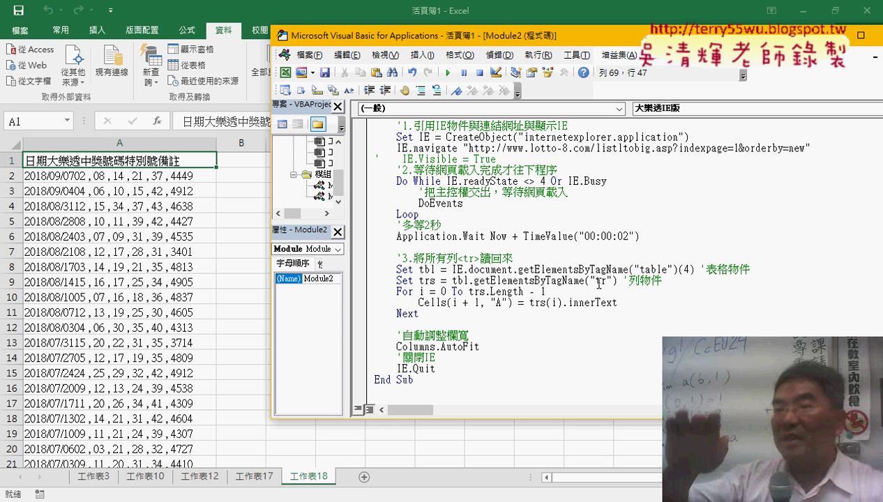
double_click(604, 280)
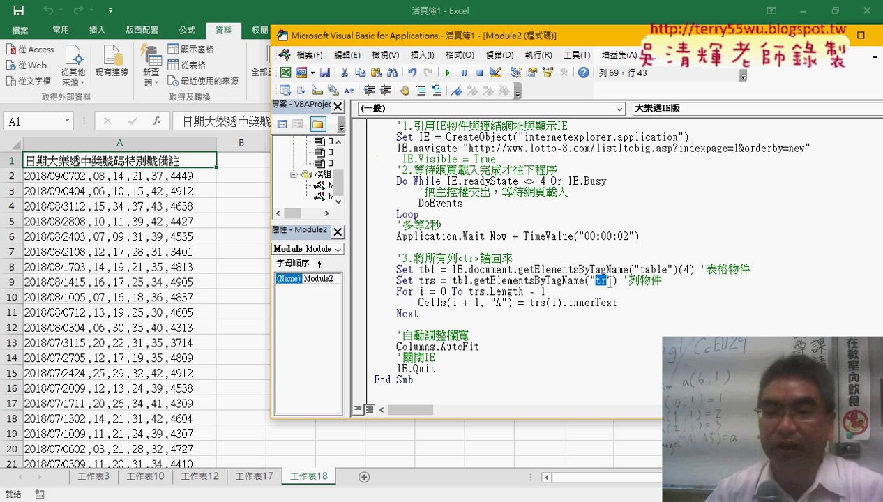
double_click(428, 280)
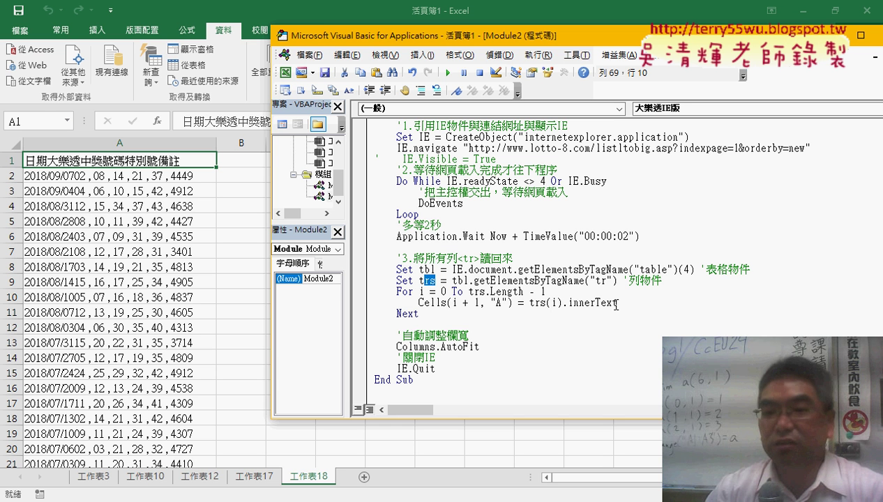
drag(616, 304, 562, 304)
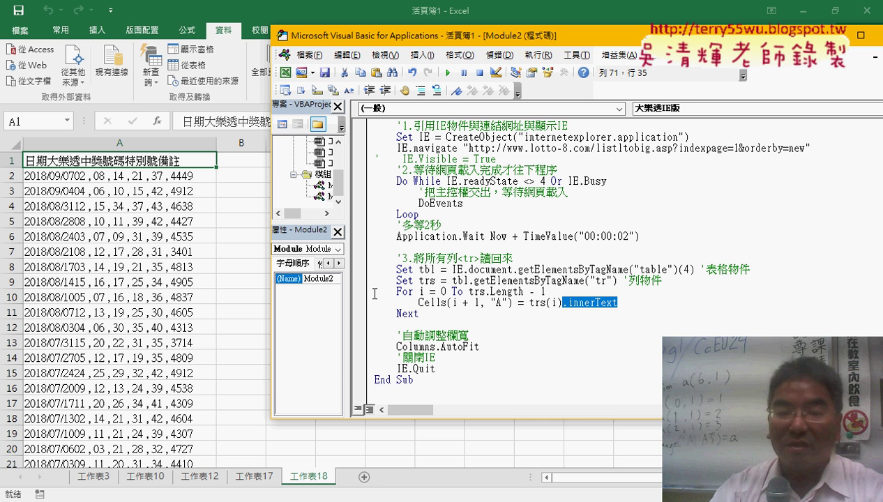
Add sheet 工作表19 and run the 大樂透IE版 macro to fill column A with lottery results.
click(364, 479)
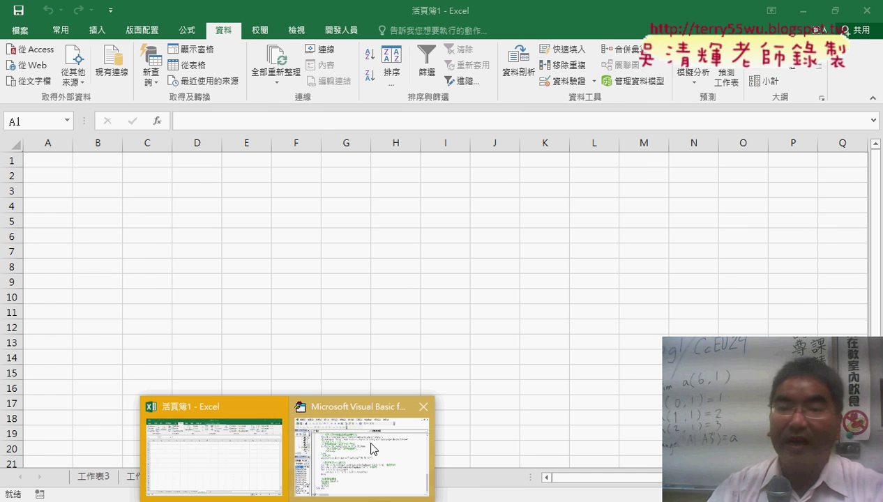
click(407, 415)
scroll(480, 288, up, 1)
key(F5)
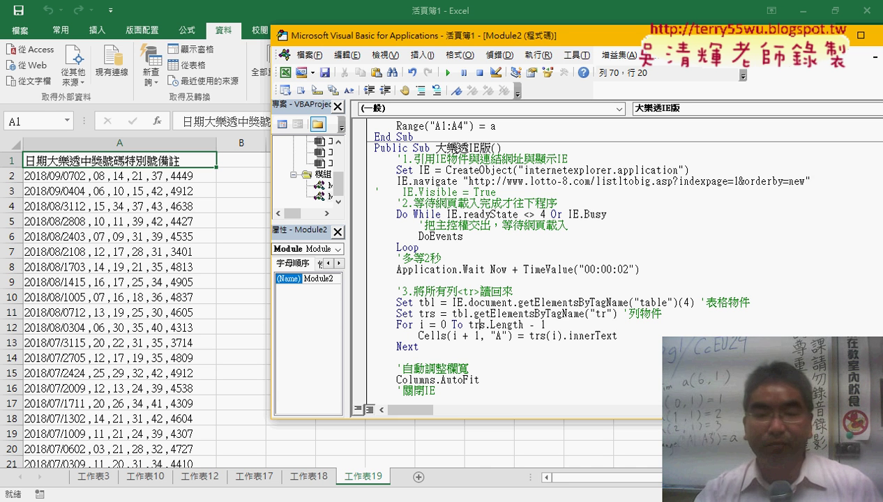
drag(436, 148, 491, 148)
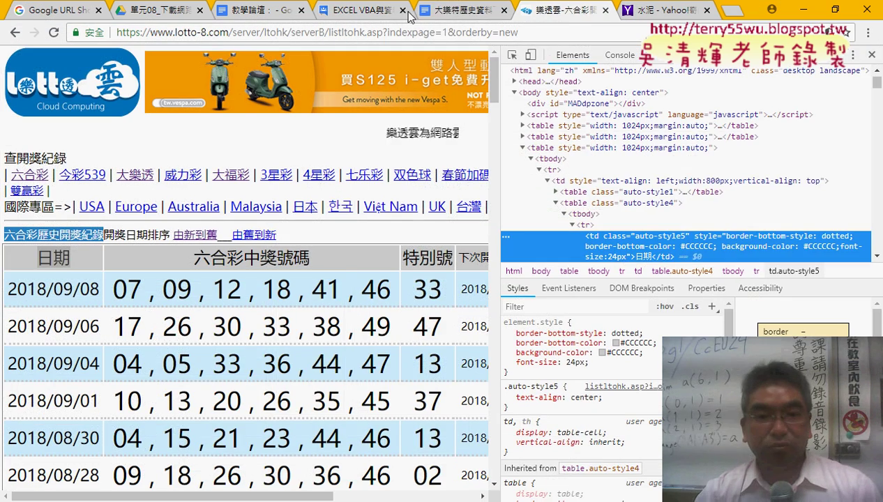
In Google Docs, scroll to the 大樂透IE版_抓TD variant that loops over each row's td cells.
click(431, 11)
click(291, 167)
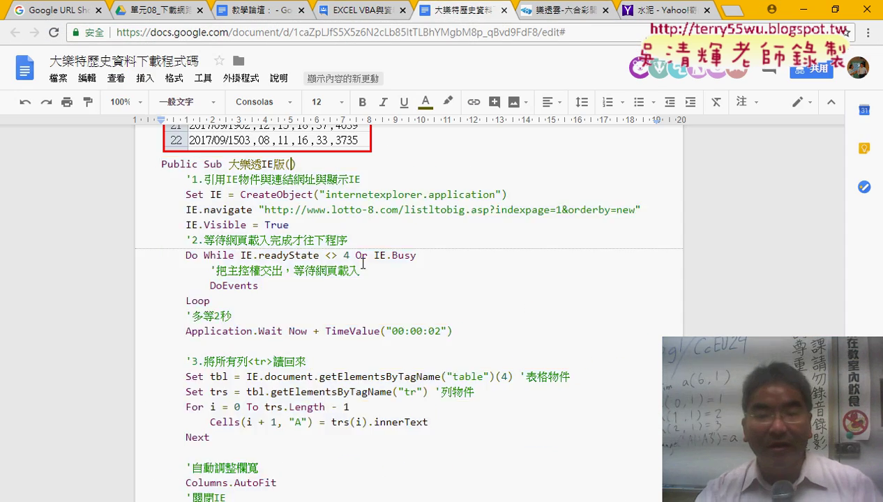
scroll(362, 265, down, 8)
scroll(362, 266, down, 2)
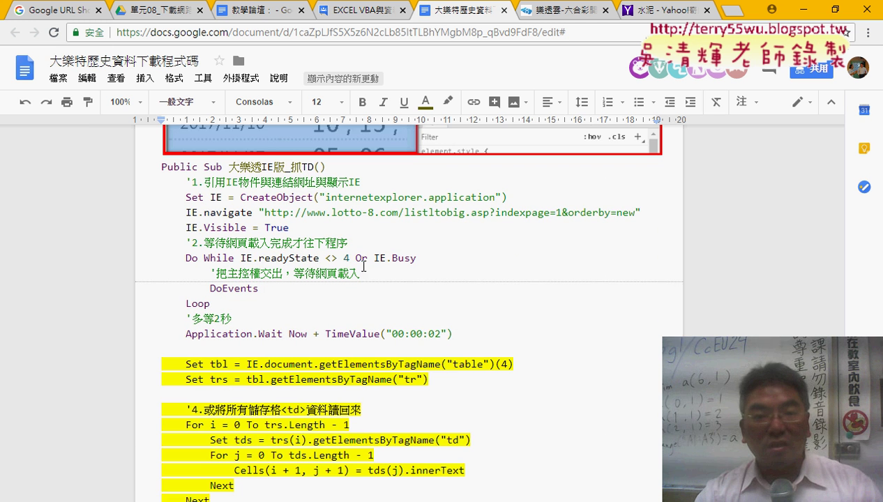
drag(290, 157, 315, 156)
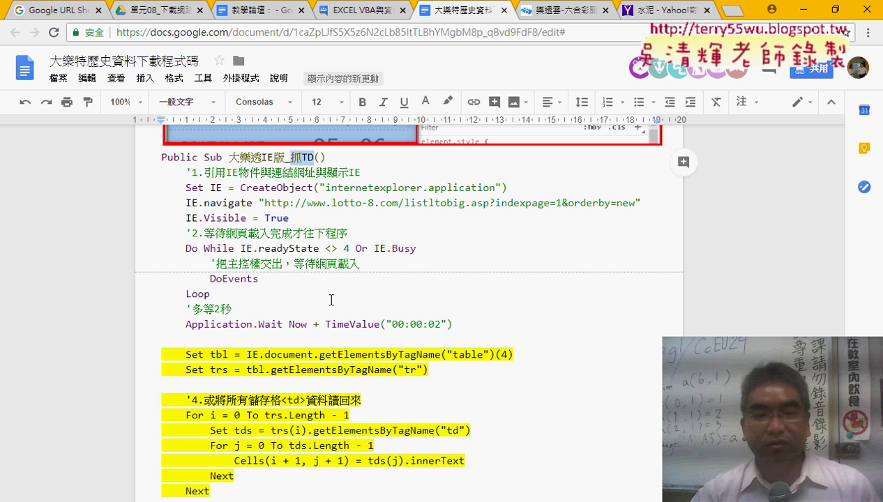
scroll(332, 300, down, 1)
drag(211, 422, 161, 329)
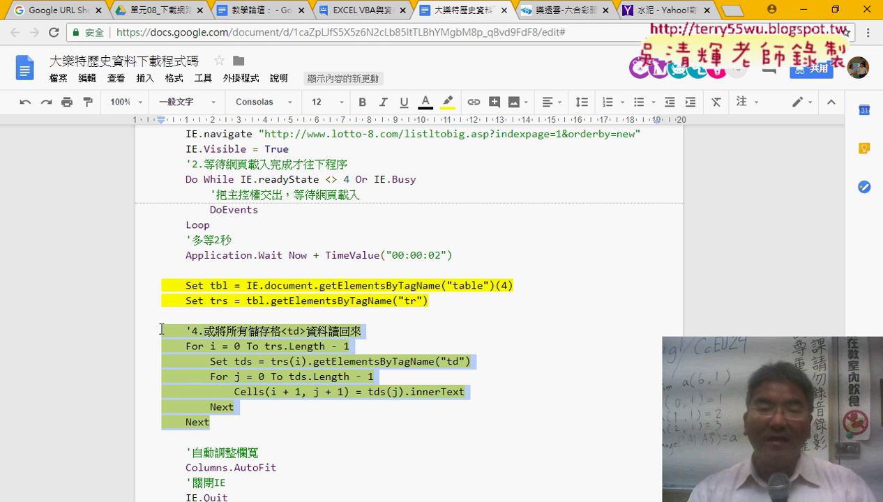
click(323, 336)
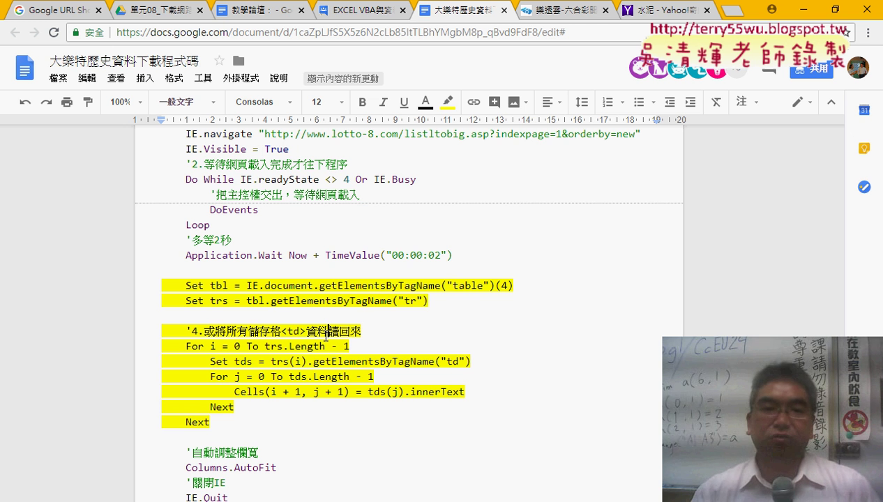